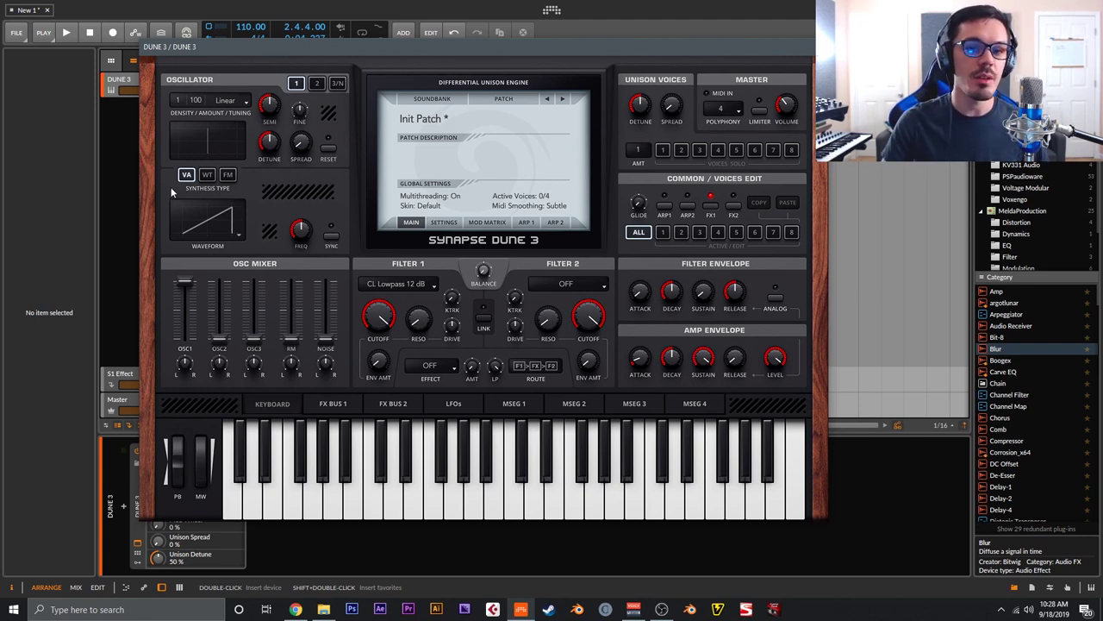
- Switch oscillator 1's synthesis type to WT, loading the Default wavetable
{"action": "left_click", "coordinate": [207, 174]}
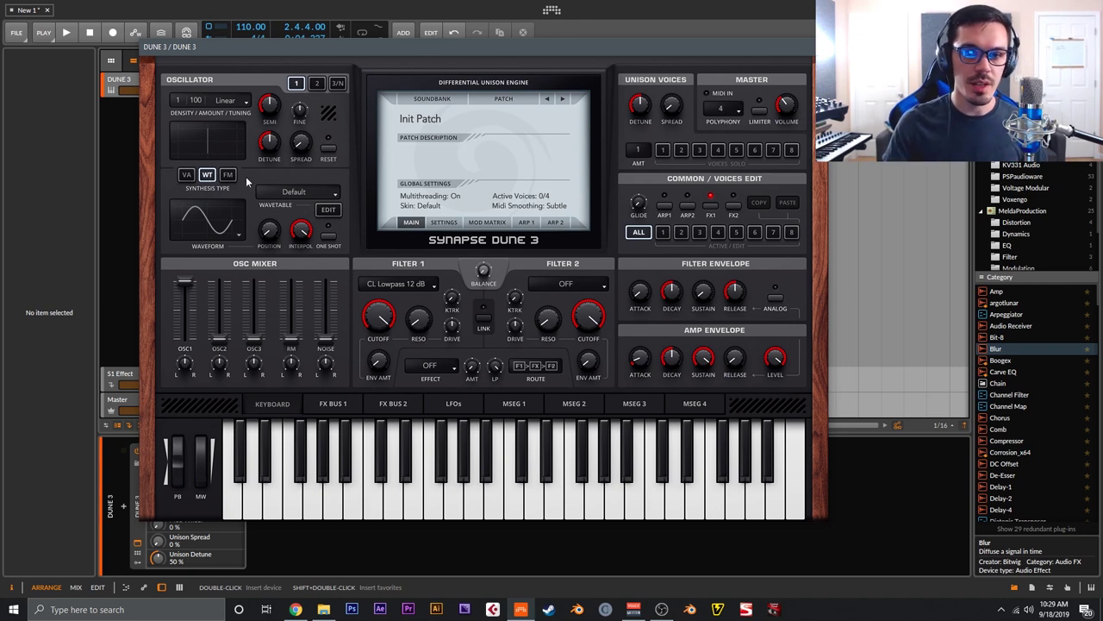
{"action": "left_click", "coordinate": [295, 195]}
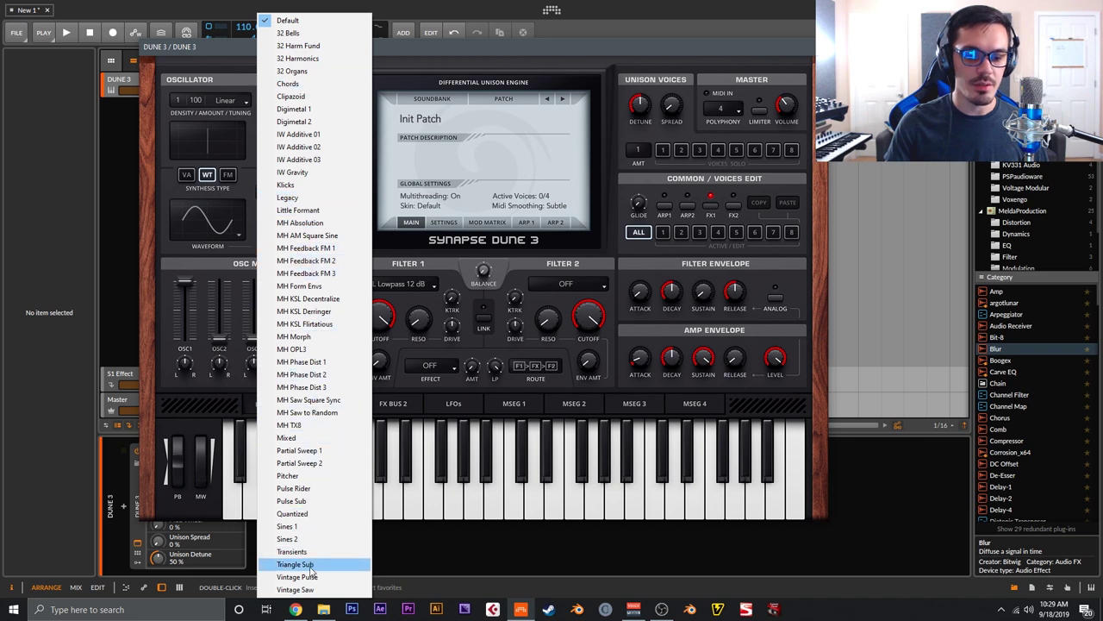
{"action": "left_click", "coordinate": [292, 23]}
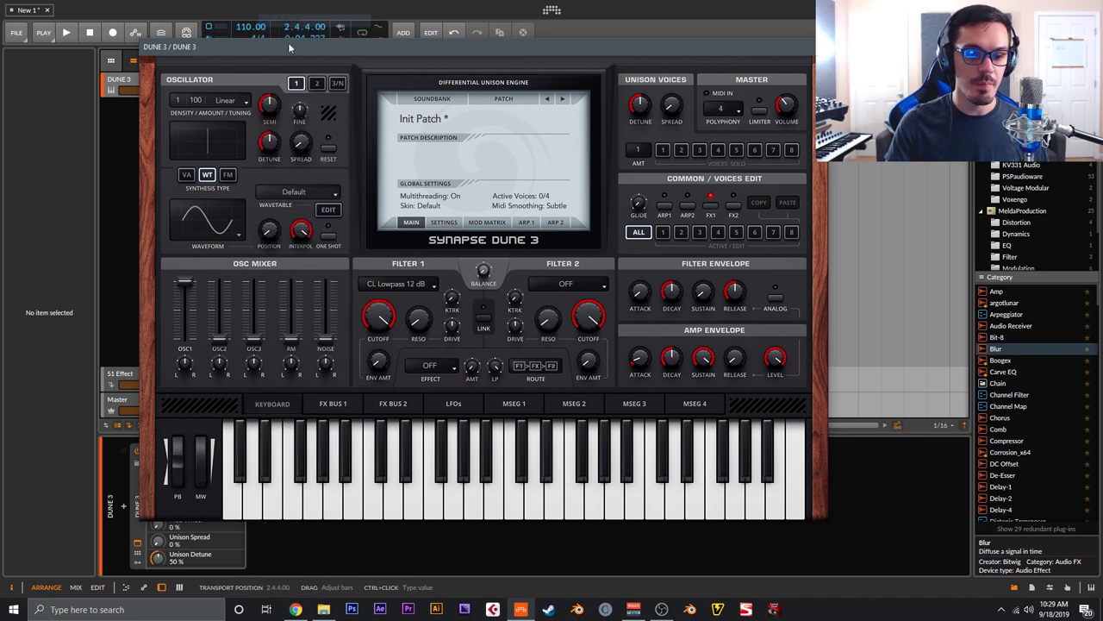
{"action": "left_click", "coordinate": [230, 226]}
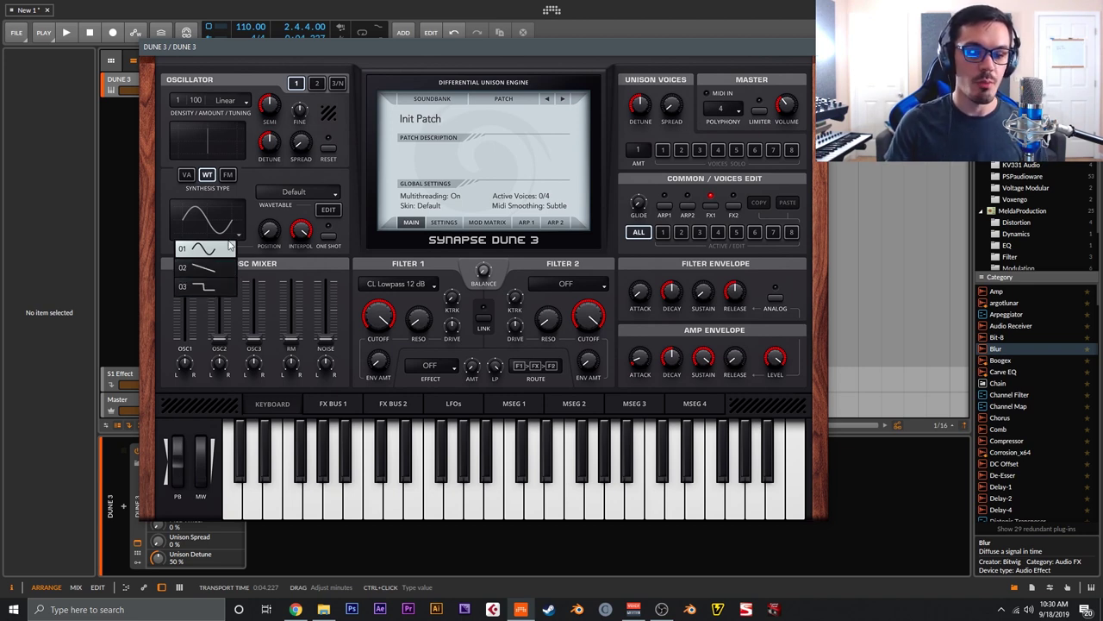
{"action": "left_click", "coordinate": [263, 242]}
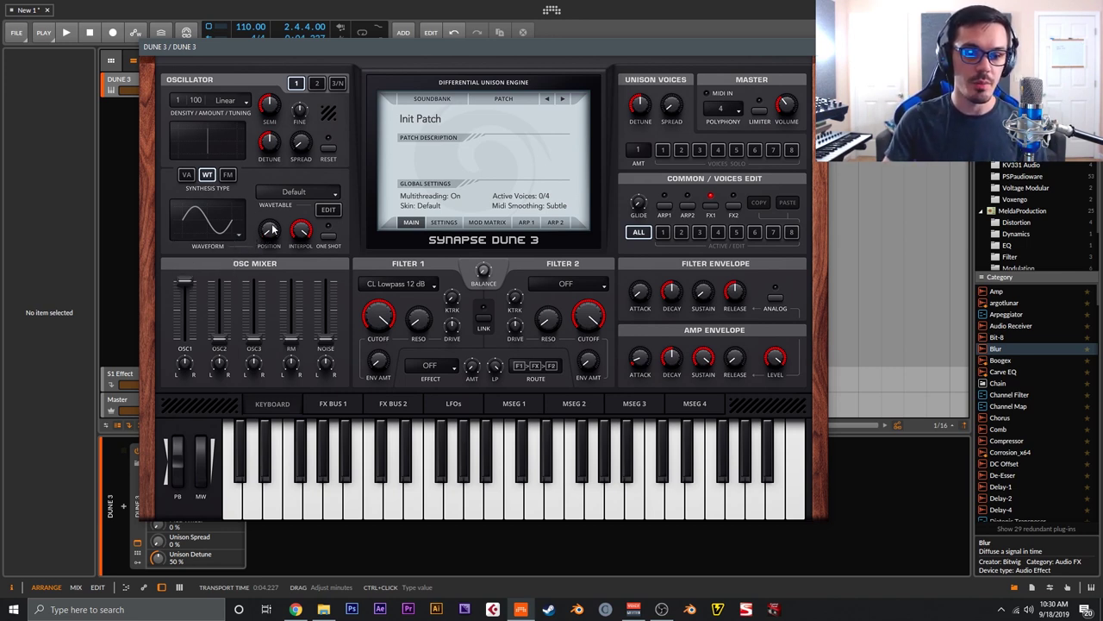
- Sweep the wavetable position through 20%, 58%, 77% and the whole table, then set Interpol to 42%
{"action": "mouse_move", "coordinate": [273, 229]}
{"action": "left_mouse_down"}
{"action": "mouse_move", "coordinate": [269, 175]}
{"action": "mouse_move", "coordinate": [268, 229]}
{"action": "left_mouse_up"}
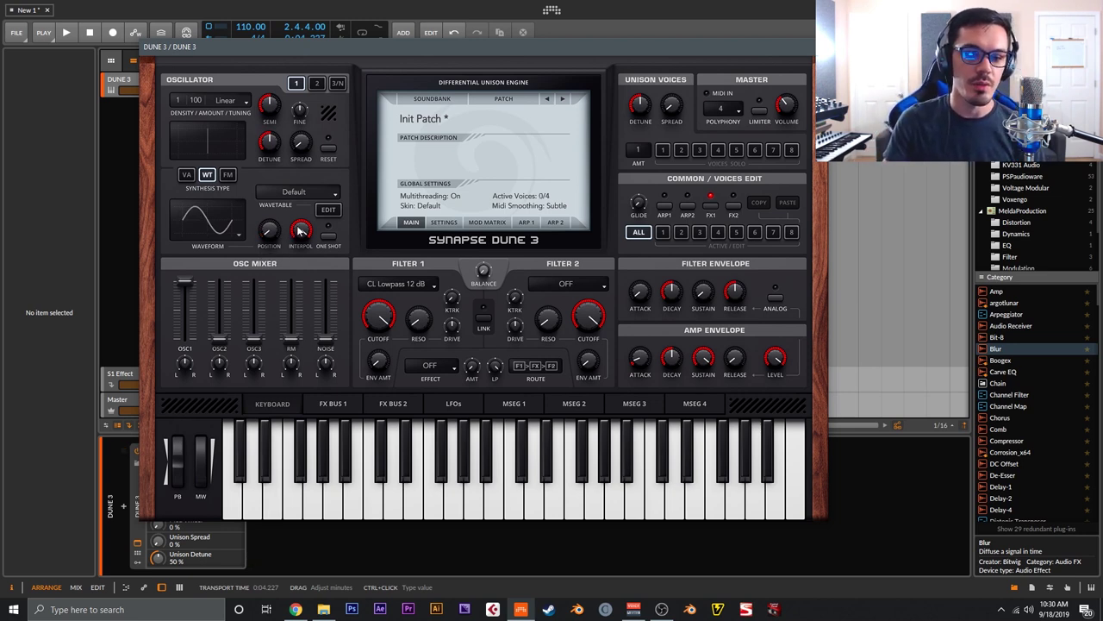
{"action": "left_click_drag", "start_coordinate": [272, 231], "coordinate": [305, 348]}
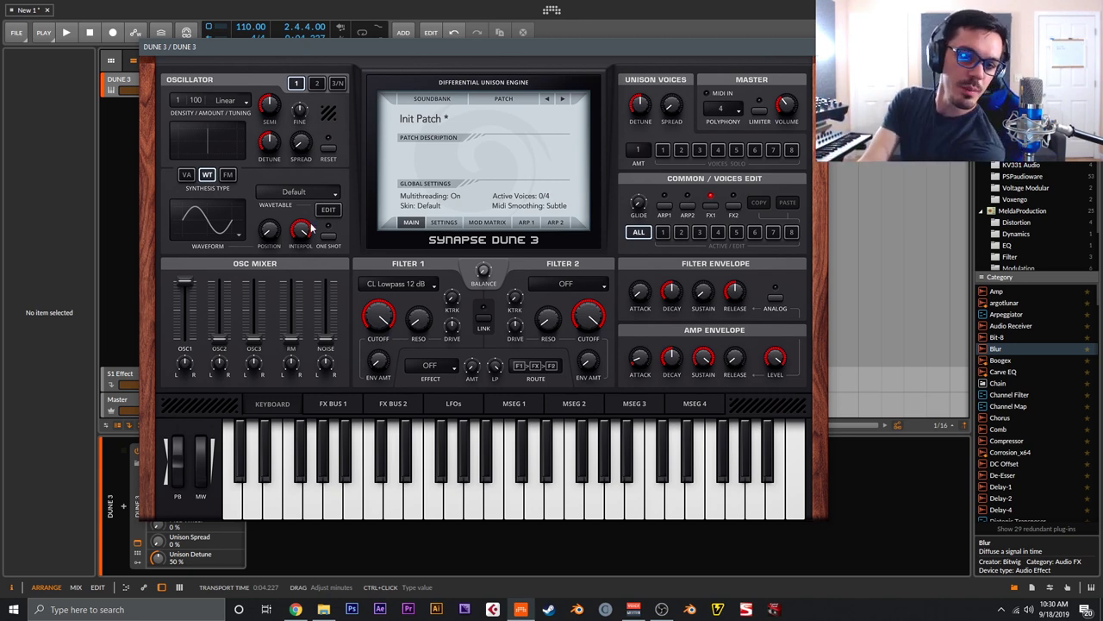
{"action": "left_click_drag", "start_coordinate": [270, 233], "coordinate": [234, 72]}
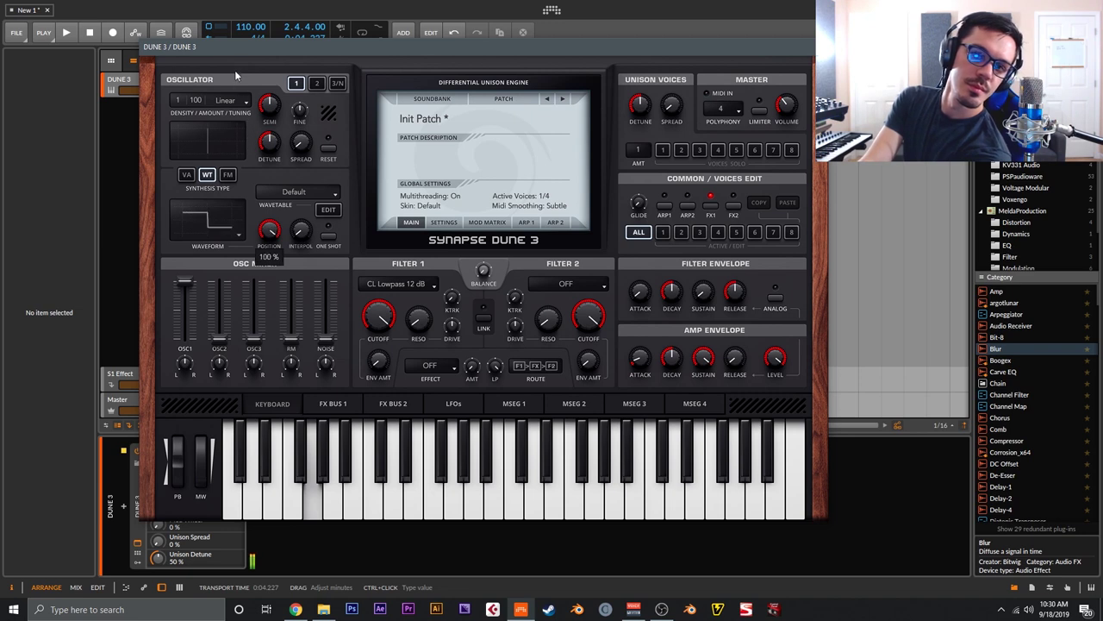
{"action": "left_click_drag", "start_coordinate": [228, 11], "coordinate": [256, 185]}
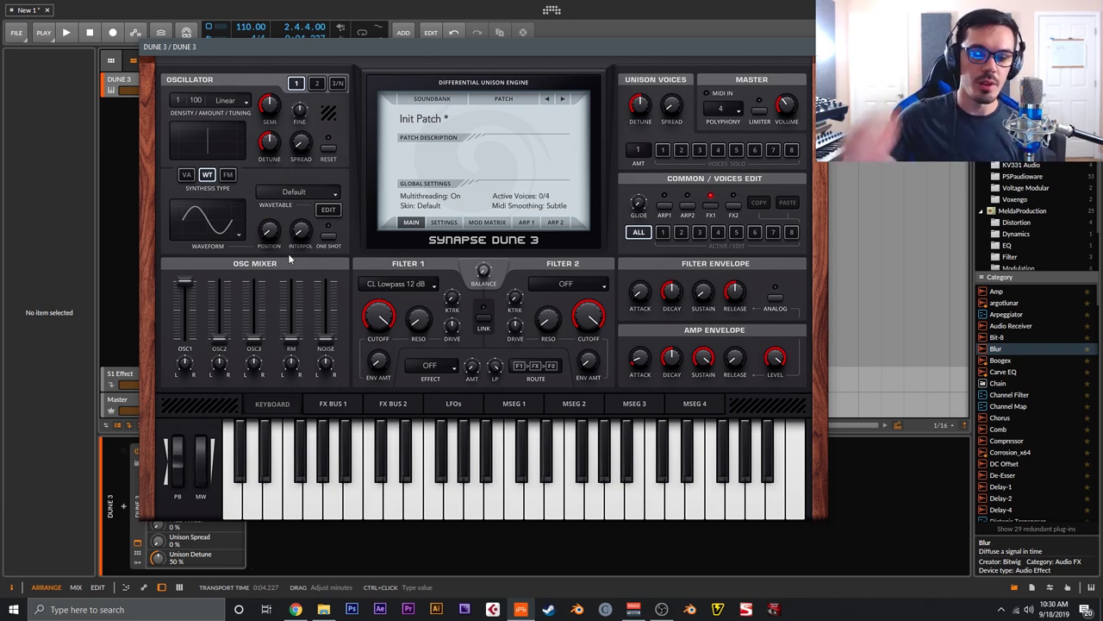
{"action": "left_click_drag", "start_coordinate": [300, 230], "coordinate": [274, 156]}
{"action": "mouse_move", "coordinate": [266, 231]}
{"action": "left_mouse_down"}
{"action": "mouse_move", "coordinate": [244, 115]}
{"action": "mouse_move", "coordinate": [265, 226]}
{"action": "left_mouse_up"}
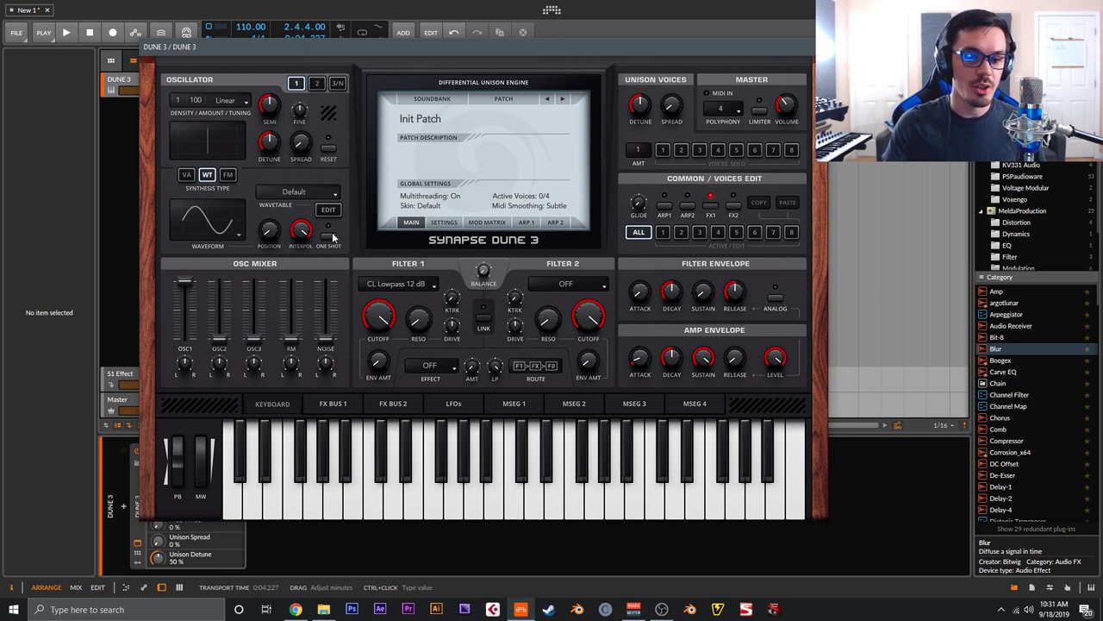
- Audition the Klicks wavetable with One Shot, revert to the Default sine, and open EDIT
{"action": "left_click", "coordinate": [312, 191]}
{"action": "left_click", "coordinate": [313, 185]}
{"action": "left_click", "coordinate": [328, 236]}
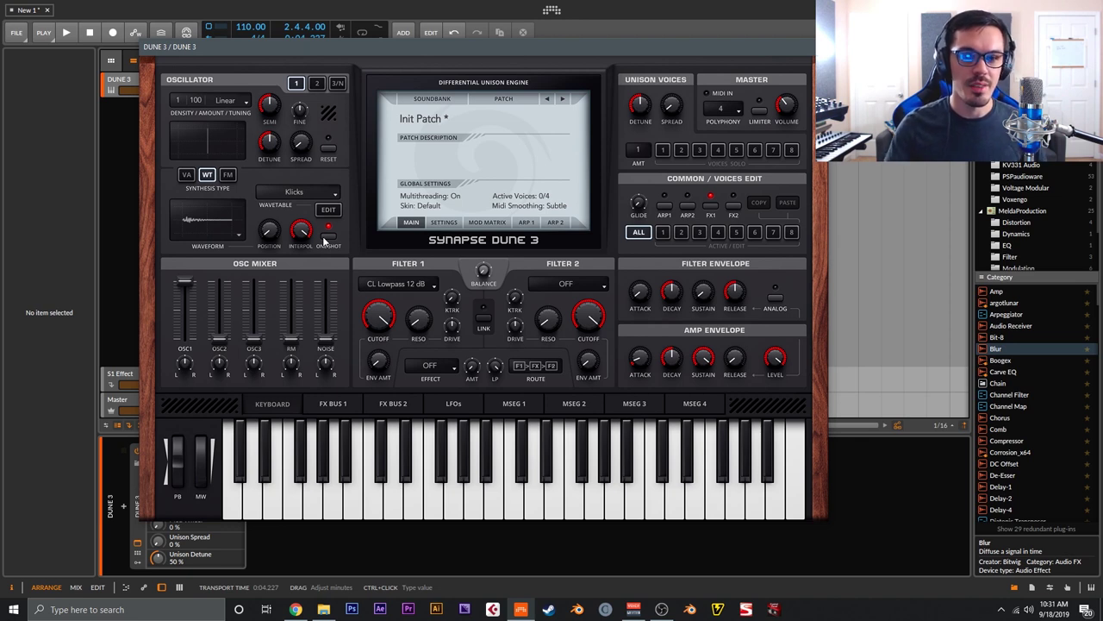
{"action": "left_click", "coordinate": [326, 236]}
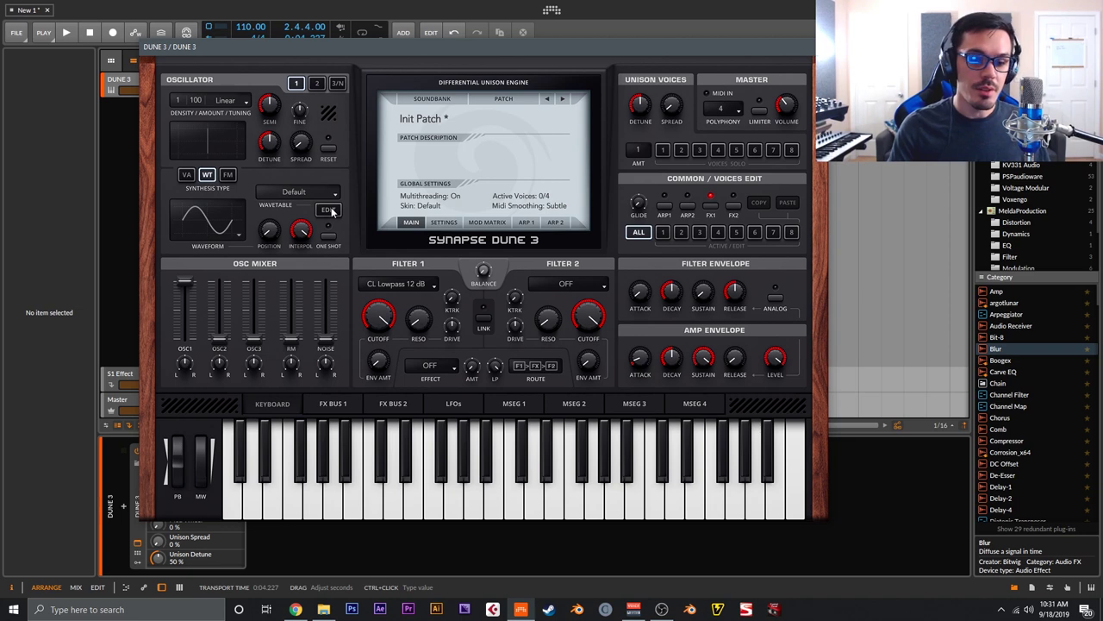
{"action": "left_click", "coordinate": [326, 211]}
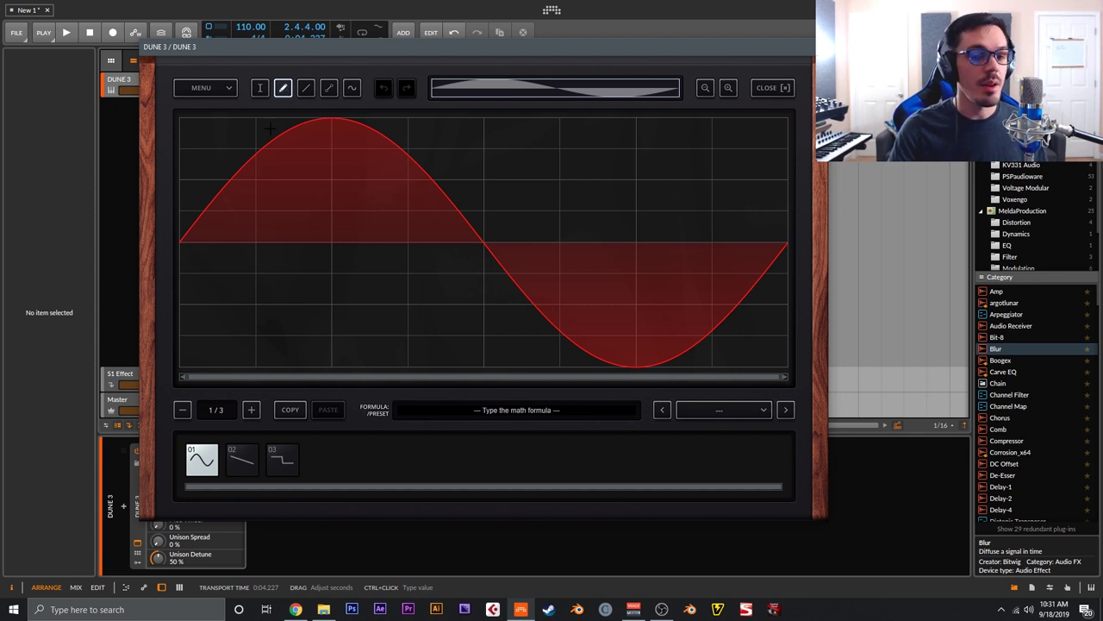
- Redraw waveform 01 with pencil, line and multi-line strokes into a zigzag, then show its harmonics
{"action": "mouse_move", "coordinate": [183, 242]}
{"action": "left_mouse_down"}
{"action": "mouse_move", "coordinate": [248, 258]}
{"action": "mouse_move", "coordinate": [405, 215]}
{"action": "mouse_move", "coordinate": [551, 293]}
{"action": "mouse_move", "coordinate": [785, 246]}
{"action": "left_mouse_up"}
{"action": "left_click", "coordinate": [306, 87]}
{"action": "mouse_move", "coordinate": [181, 242]}
{"action": "left_mouse_down"}
{"action": "mouse_move", "coordinate": [406, 110]}
{"action": "mouse_move", "coordinate": [426, 120]}
{"action": "mouse_move", "coordinate": [602, 366]}
{"action": "mouse_move", "coordinate": [734, 256]}
{"action": "mouse_move", "coordinate": [787, 232]}
{"action": "left_mouse_up"}
{"action": "left_click", "coordinate": [328, 88]}
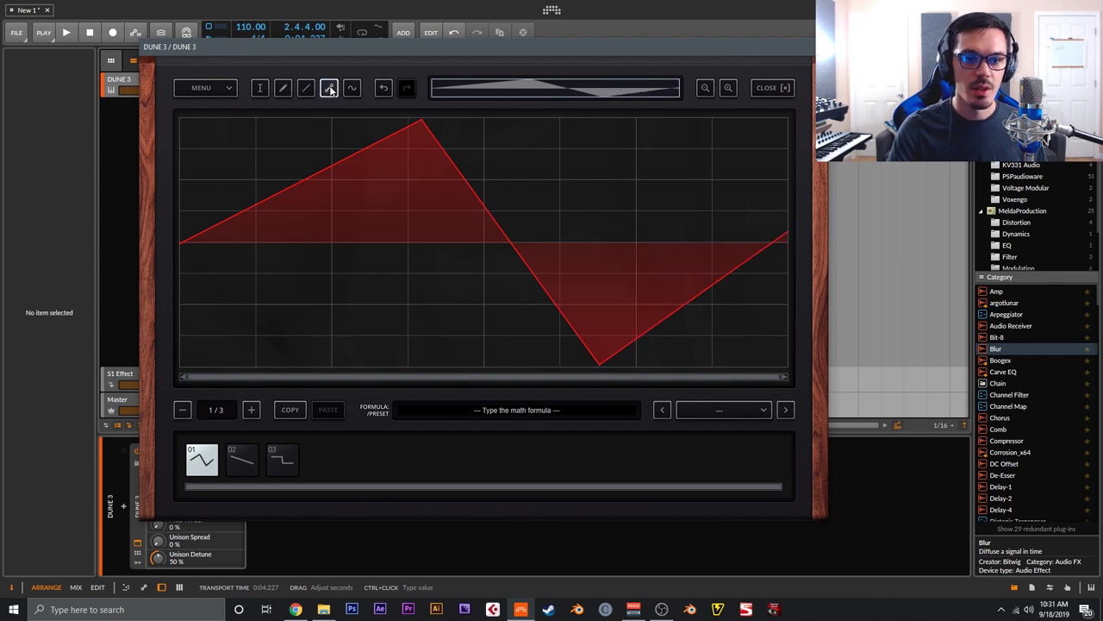
{"action": "left_click_drag", "start_coordinate": [180, 244], "coordinate": [416, 118]}
{"action": "mouse_move", "coordinate": [471, 208]}
{"action": "left_mouse_down"}
{"action": "mouse_move", "coordinate": [527, 346]}
{"action": "mouse_move", "coordinate": [632, 207]}
{"action": "mouse_move", "coordinate": [738, 311]}
{"action": "mouse_move", "coordinate": [778, 328]}
{"action": "left_mouse_up"}
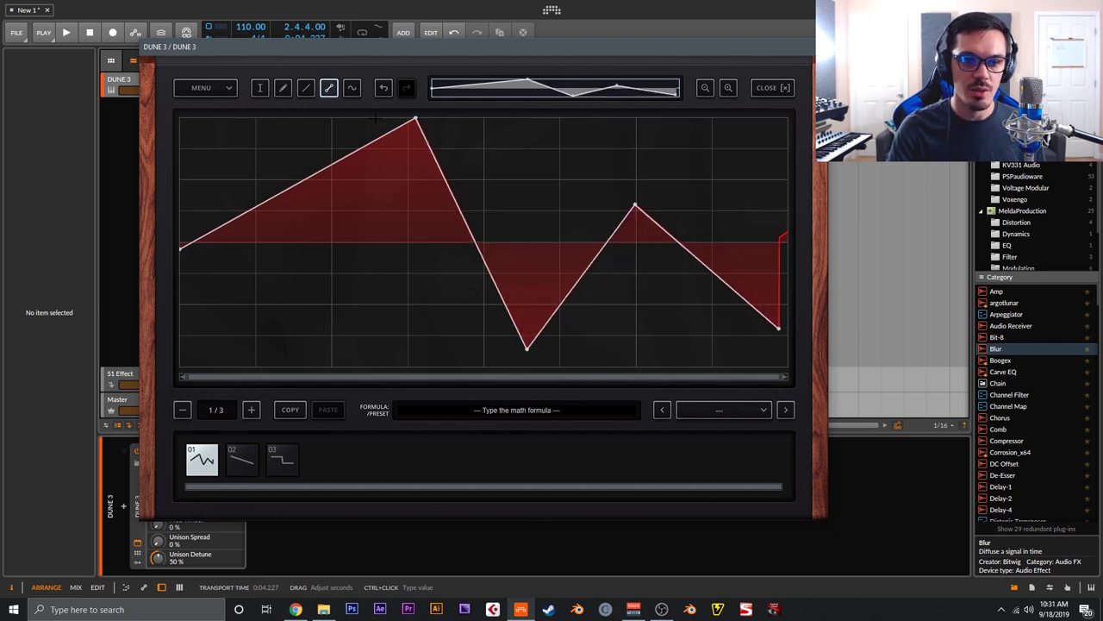
{"action": "left_click", "coordinate": [352, 88]}
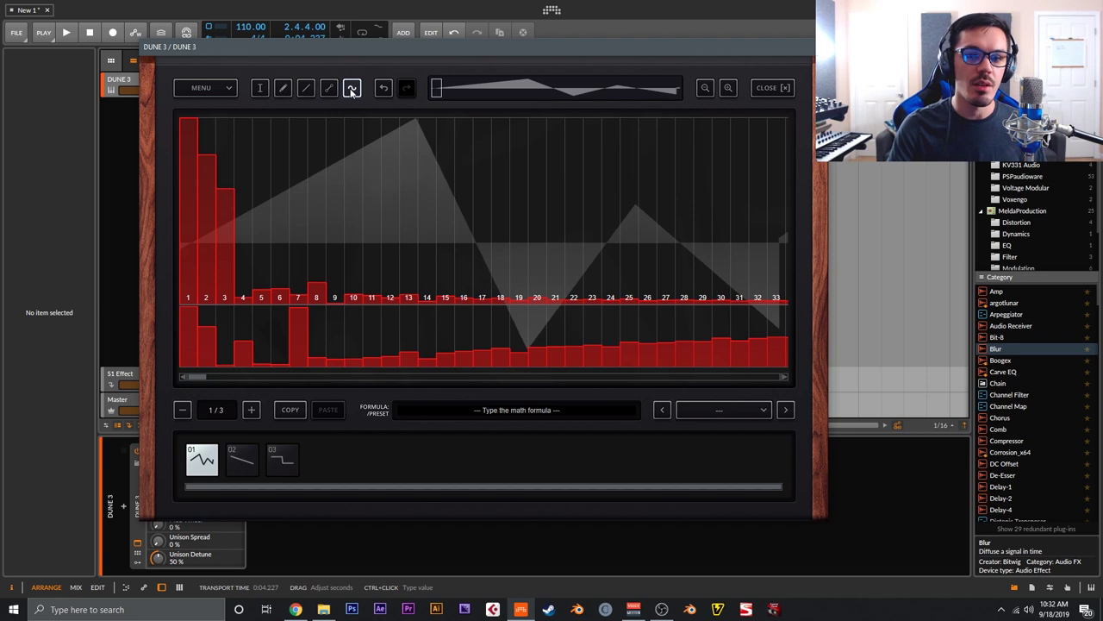
- Clean the wavetable and build waveform 01 from harmonics 1, 3, 6 and 13 with their phases
{"action": "left_click", "coordinate": [203, 87]}
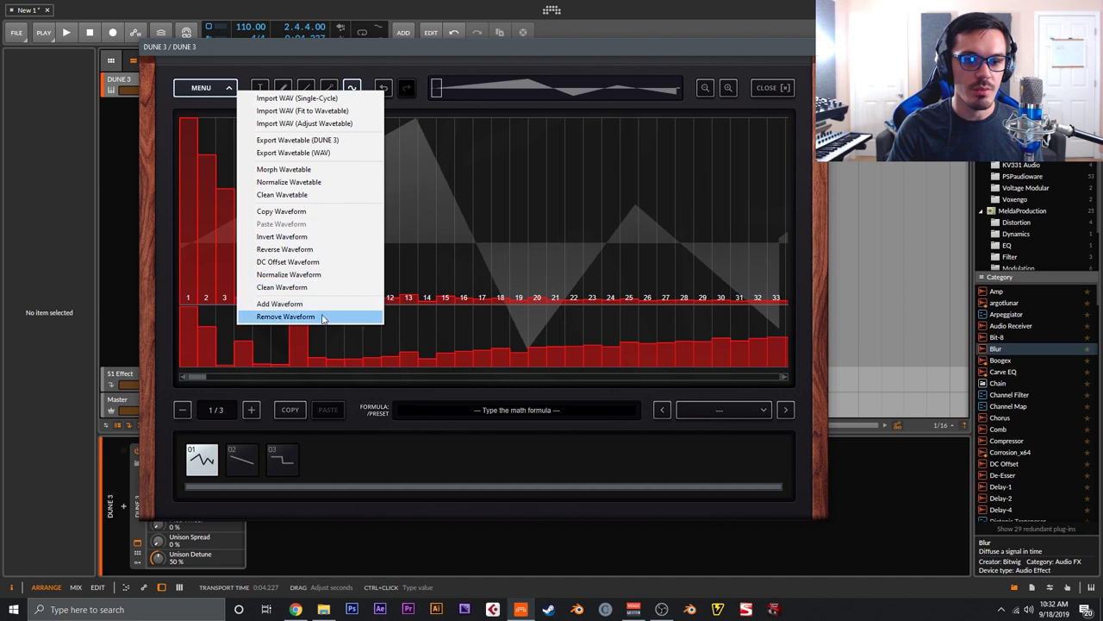
{"action": "left_click", "coordinate": [308, 197]}
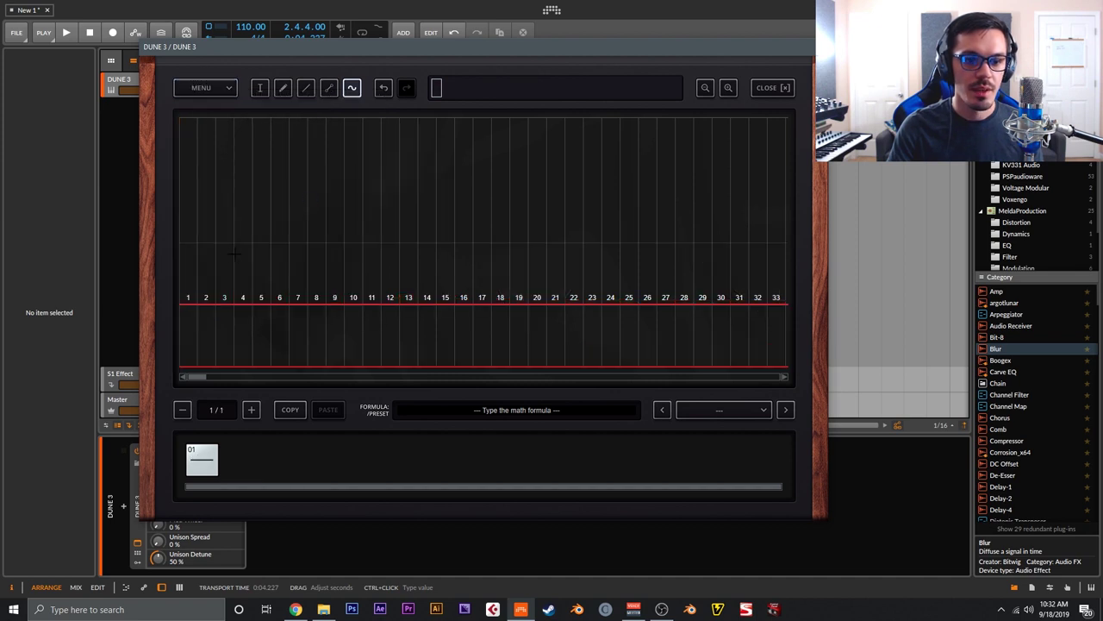
{"action": "left_click", "coordinate": [198, 246]}
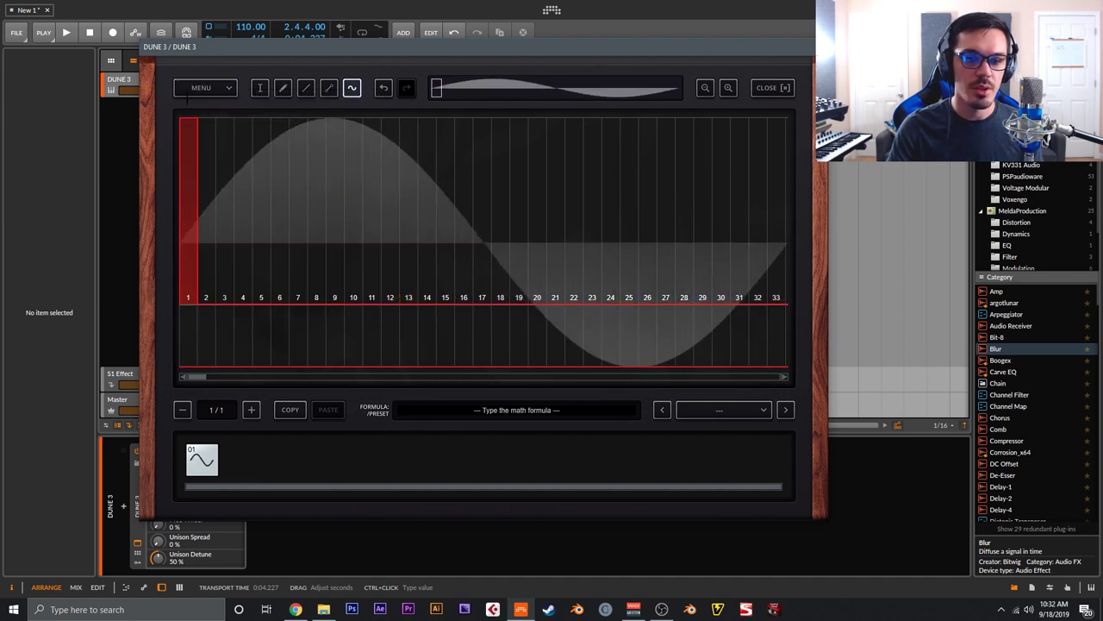
{"action": "left_click", "coordinate": [225, 240]}
{"action": "left_click", "coordinate": [279, 273]}
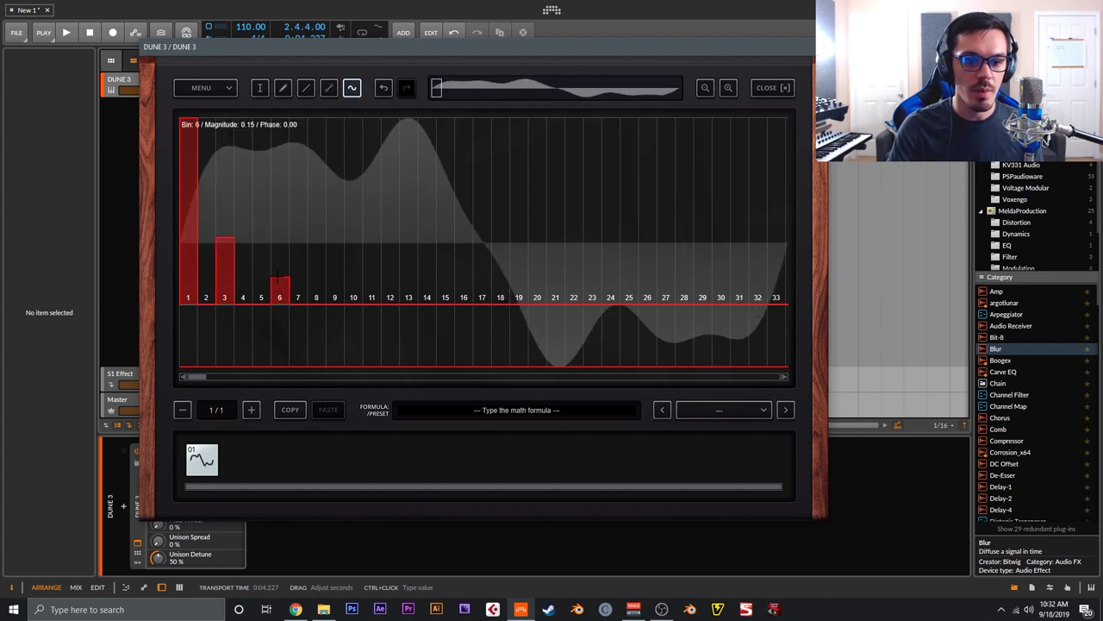
{"action": "left_click", "coordinate": [408, 281]}
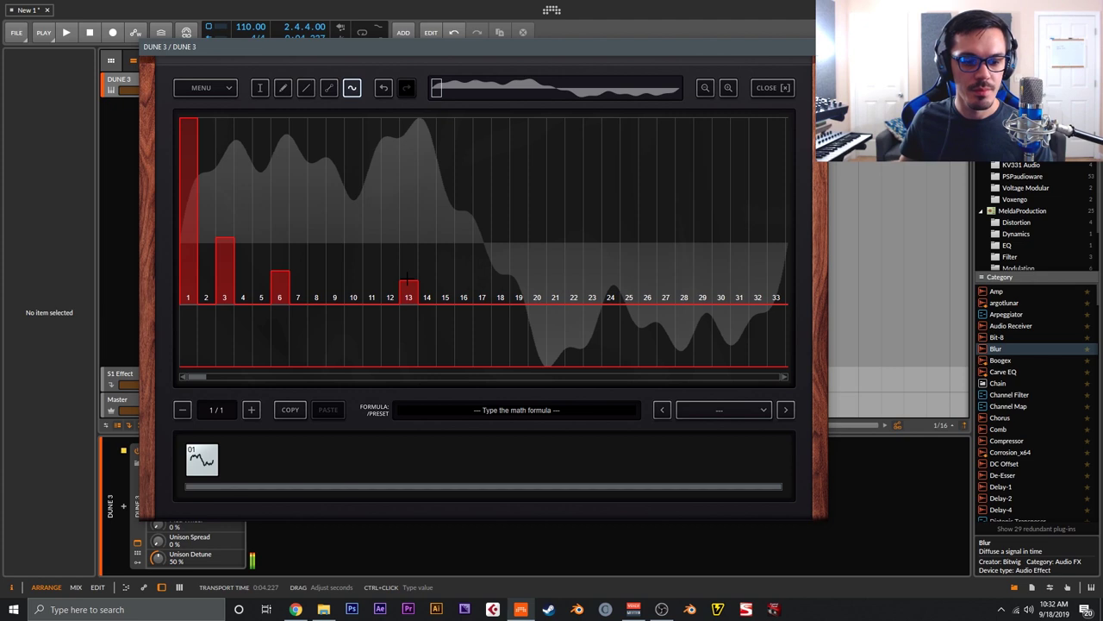
{"action": "left_click", "coordinate": [224, 332]}
{"action": "left_click", "coordinate": [279, 343]}
{"action": "left_click", "coordinate": [409, 336]}
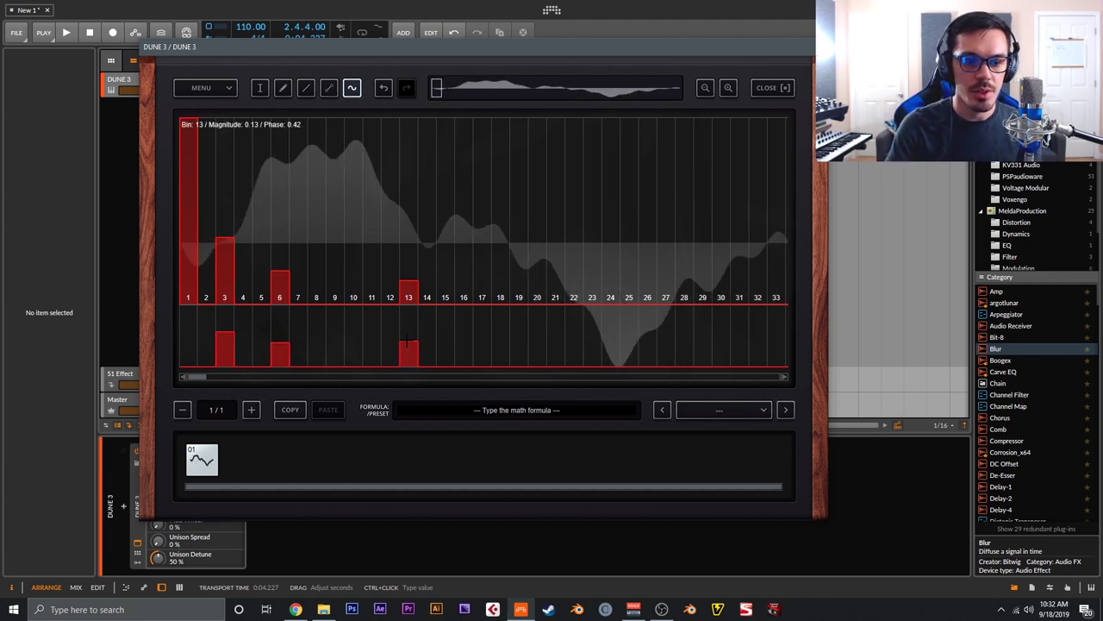
{"action": "left_click", "coordinate": [189, 326]}
{"action": "left_click_drag", "start_coordinate": [191, 326], "coordinate": [192, 319]}
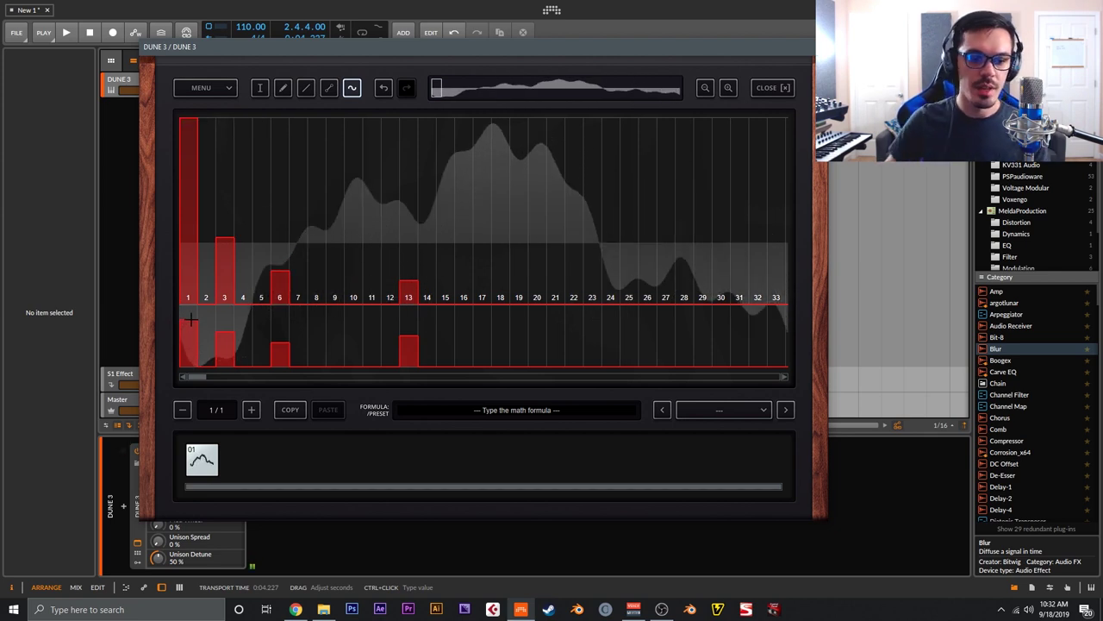
- Copy it into a new waveform 02, boost harmonics 5 and 11, and close the editor
{"action": "left_click", "coordinate": [287, 411]}
{"action": "left_click", "coordinate": [250, 410]}
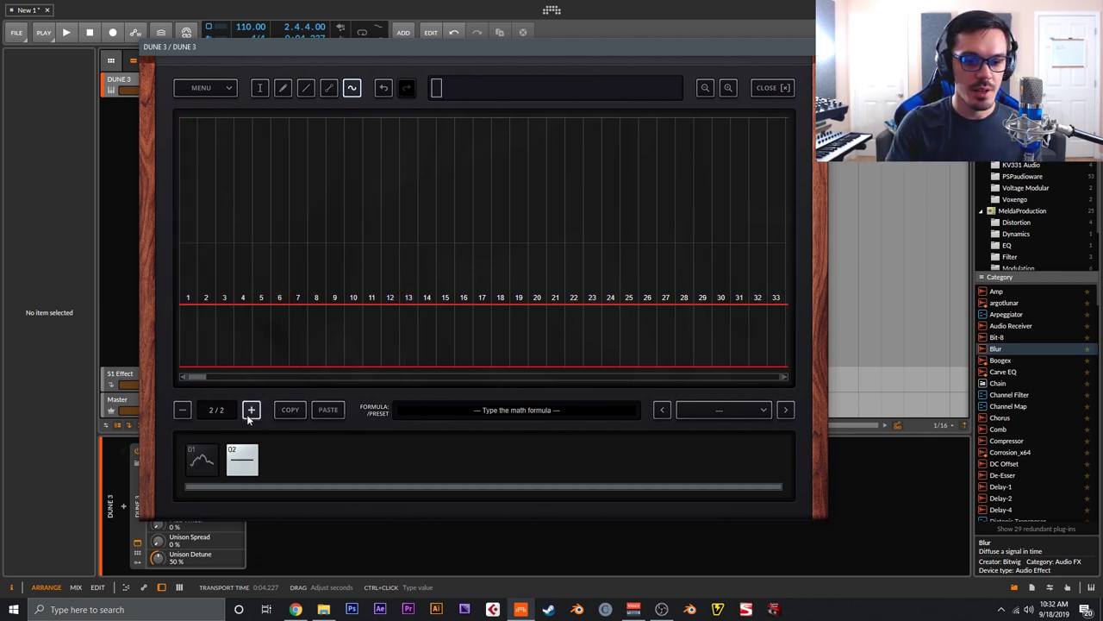
{"action": "left_click", "coordinate": [325, 409]}
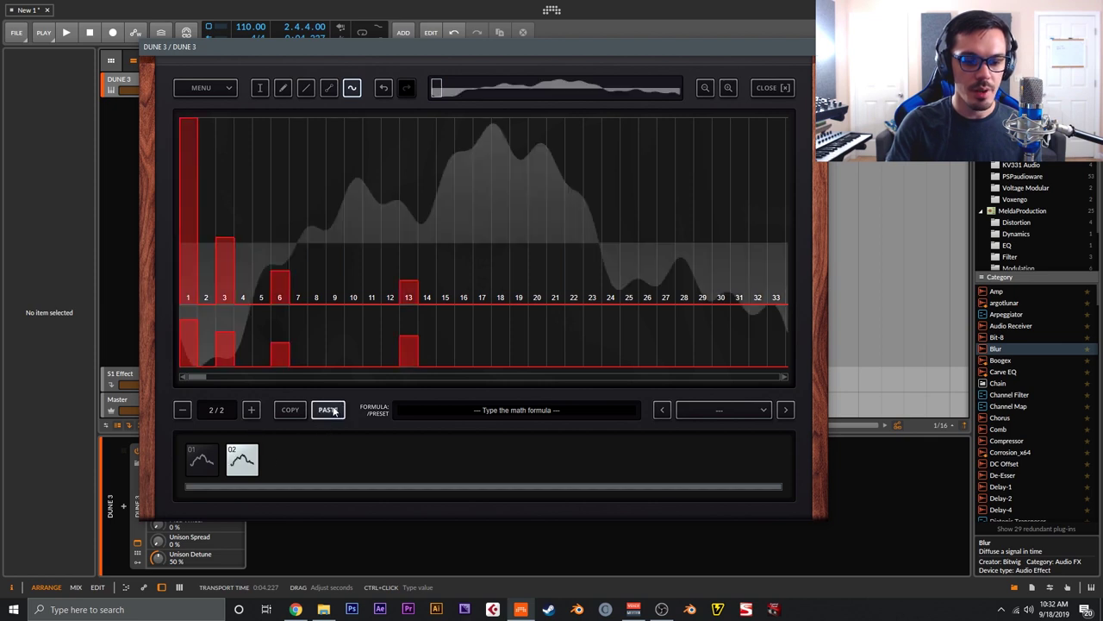
{"action": "mouse_move", "coordinate": [270, 319]}
{"action": "left_mouse_down"}
{"action": "mouse_move", "coordinate": [255, 256]}
{"action": "mouse_move", "coordinate": [261, 196]}
{"action": "left_mouse_up"}
{"action": "left_click_drag", "start_coordinate": [409, 284], "coordinate": [412, 349]}
{"action": "left_click_drag", "start_coordinate": [371, 297], "coordinate": [372, 265]}
{"action": "left_click_drag", "start_coordinate": [372, 362], "coordinate": [371, 347]}
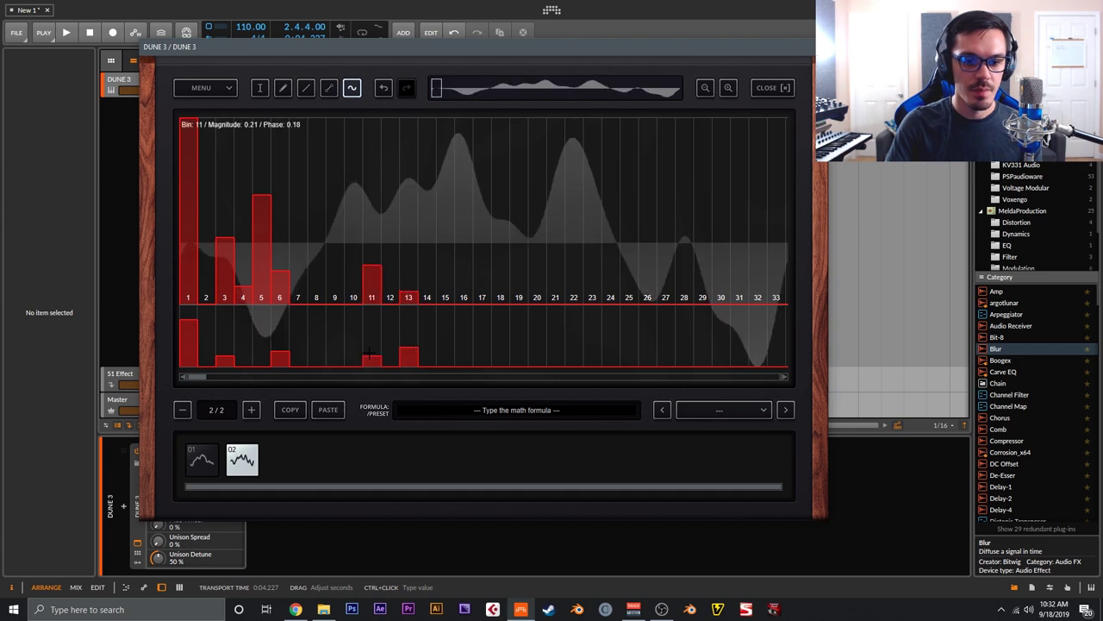
{"action": "left_click_drag", "start_coordinate": [221, 252], "coordinate": [188, 245]}
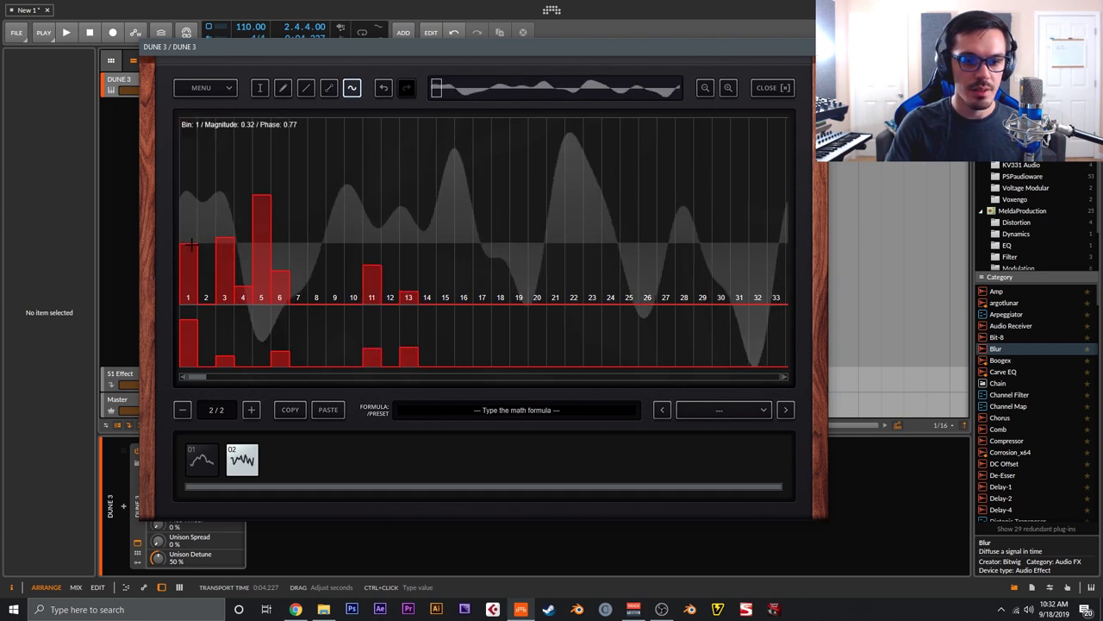
{"action": "left_click", "coordinate": [772, 87]}
- Turn the wavetable position back down and try the FM algorithm list and operator A amount
{"action": "left_click_drag", "start_coordinate": [270, 231], "coordinate": [219, 60]}
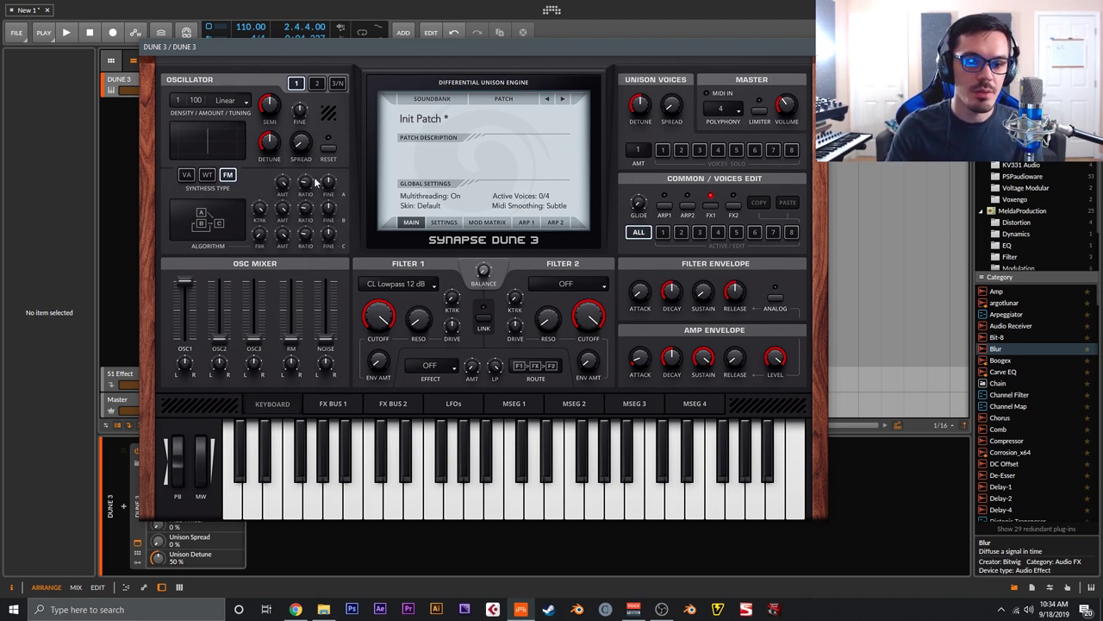
{"action": "left_click", "coordinate": [224, 231]}
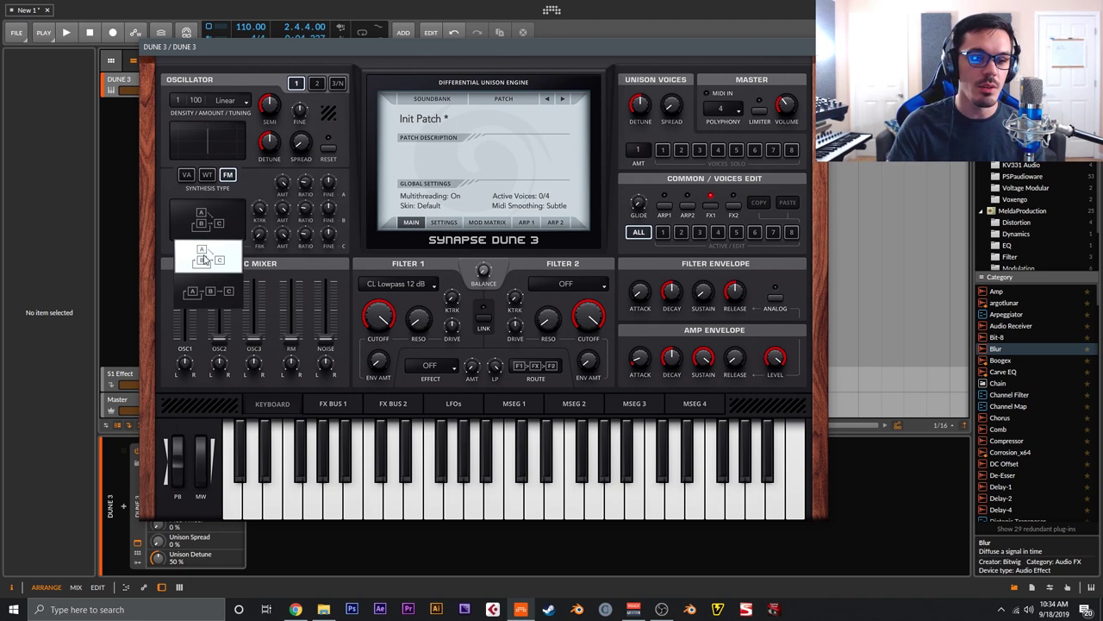
{"action": "left_click", "coordinate": [204, 259]}
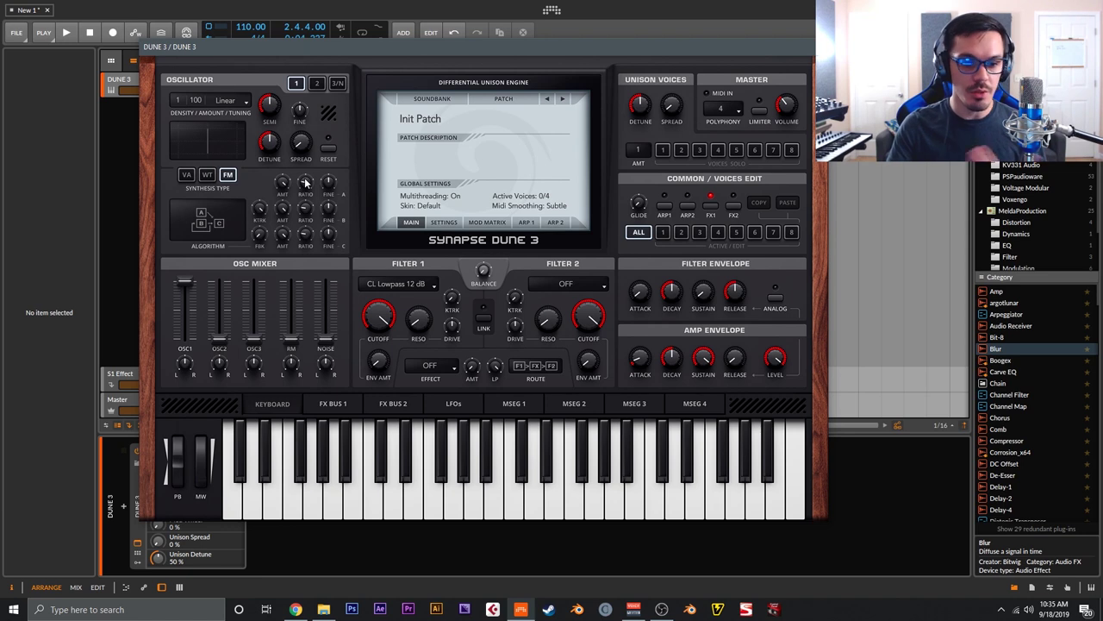
{"action": "mouse_move", "coordinate": [285, 184]}
{"action": "left_mouse_down"}
{"action": "mouse_move", "coordinate": [298, 295]}
{"action": "mouse_move", "coordinate": [287, 171]}
{"action": "left_mouse_up"}
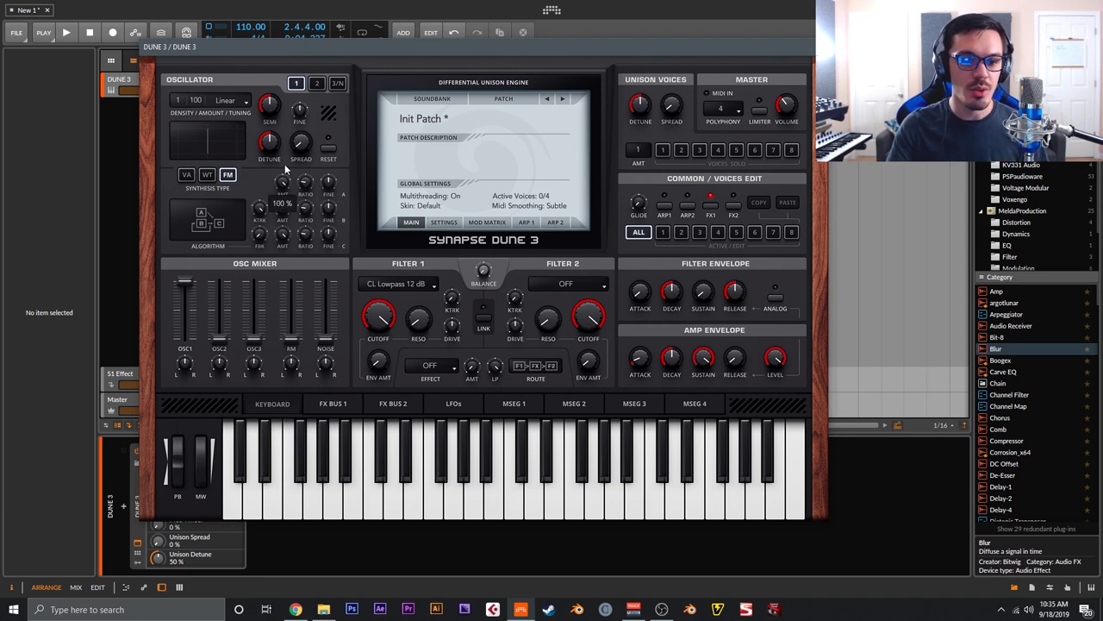
{"action": "mouse_move", "coordinate": [313, 182]}
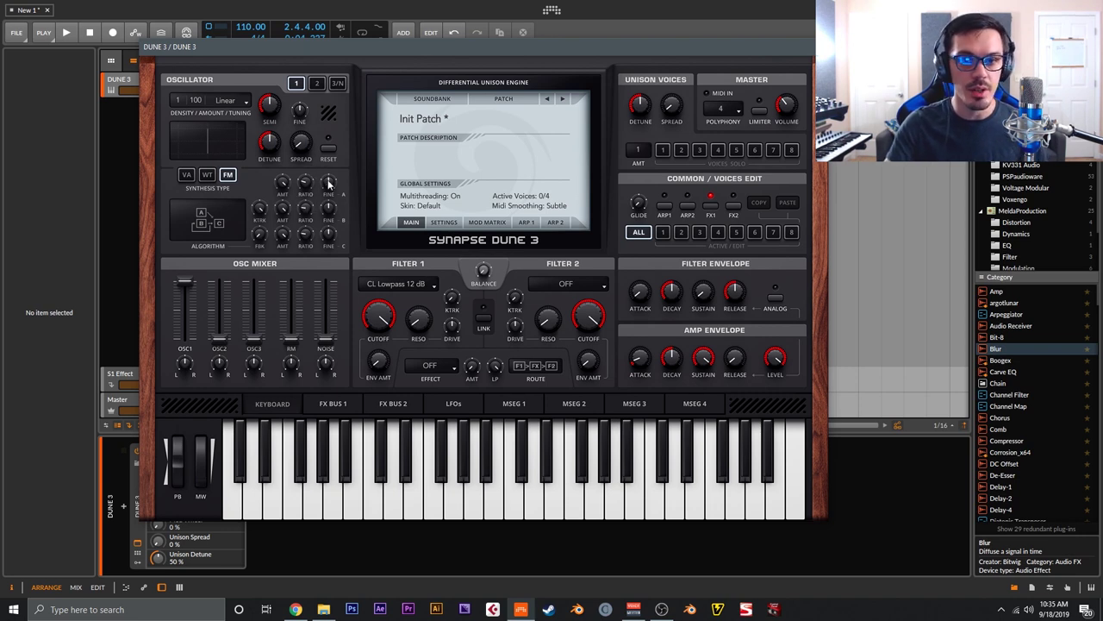
{"action": "mouse_move", "coordinate": [258, 210]}
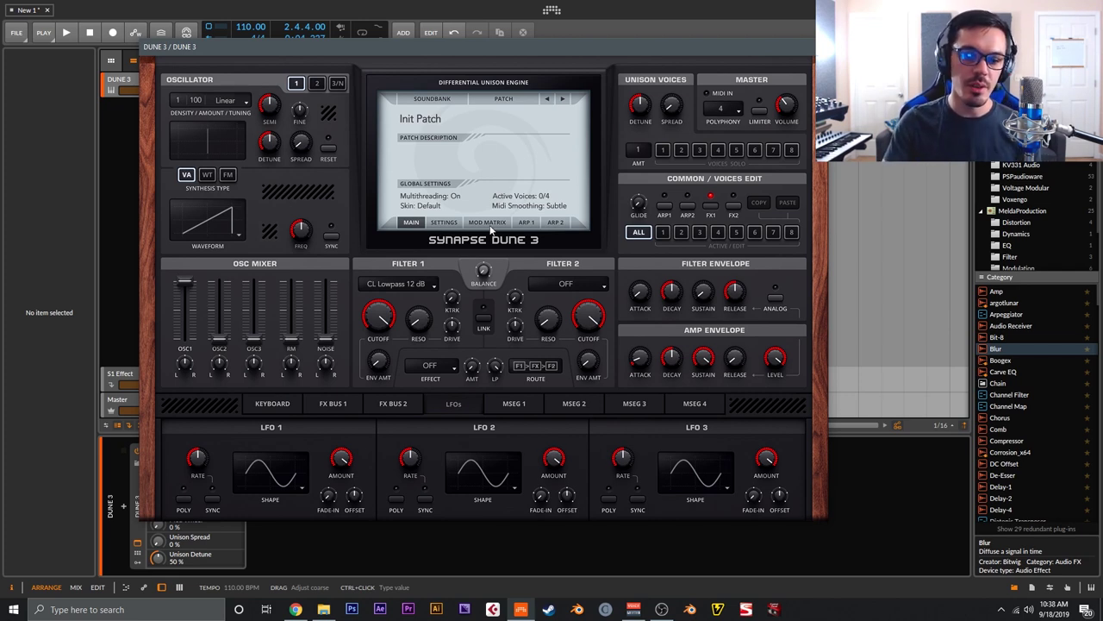
- In the mod matrix, set row 1's source to LFO 1 and destination to Osc 1 Fine
{"action": "left_click", "coordinate": [488, 224]}
{"action": "left_click", "coordinate": [421, 118]}
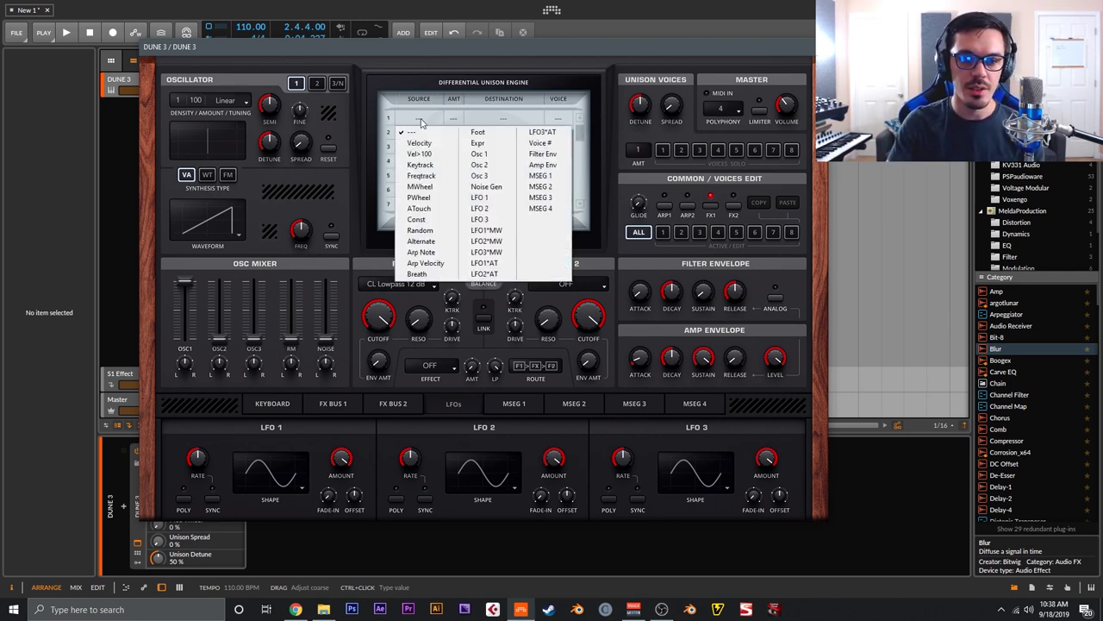
{"action": "left_click", "coordinate": [480, 198]}
{"action": "left_click", "coordinate": [504, 118]}
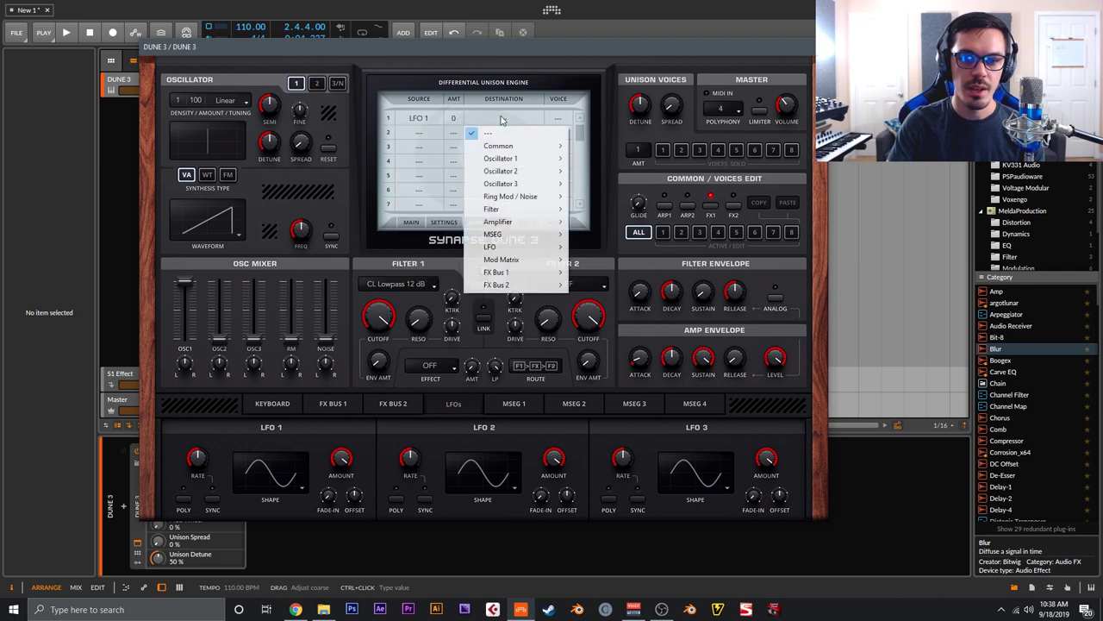
{"action": "mouse_move", "coordinate": [524, 159]}
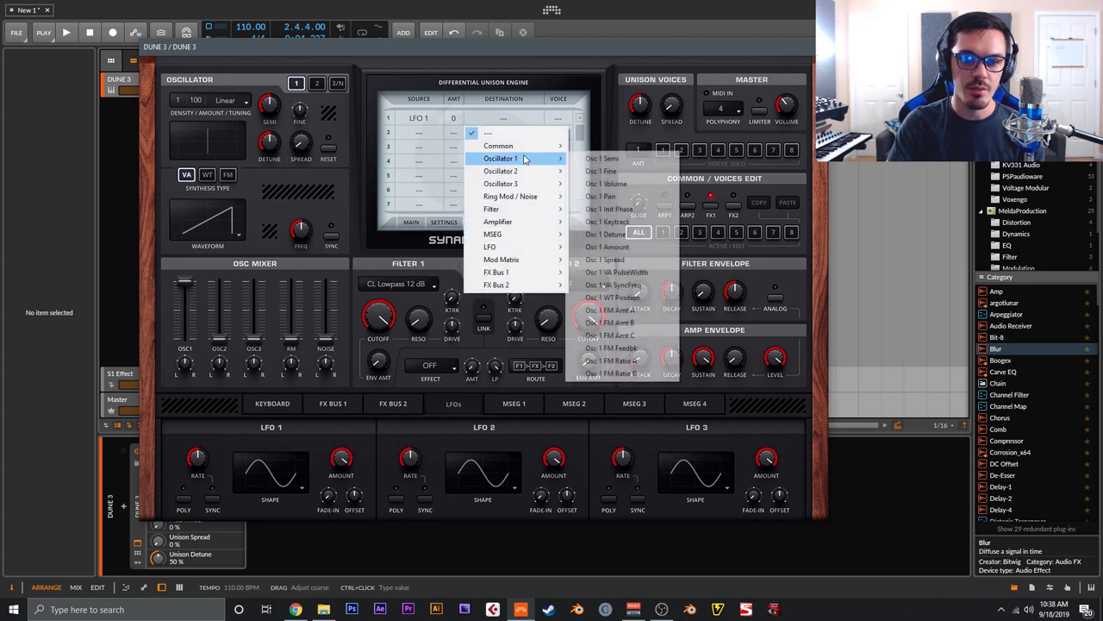
{"action": "left_click", "coordinate": [601, 171]}
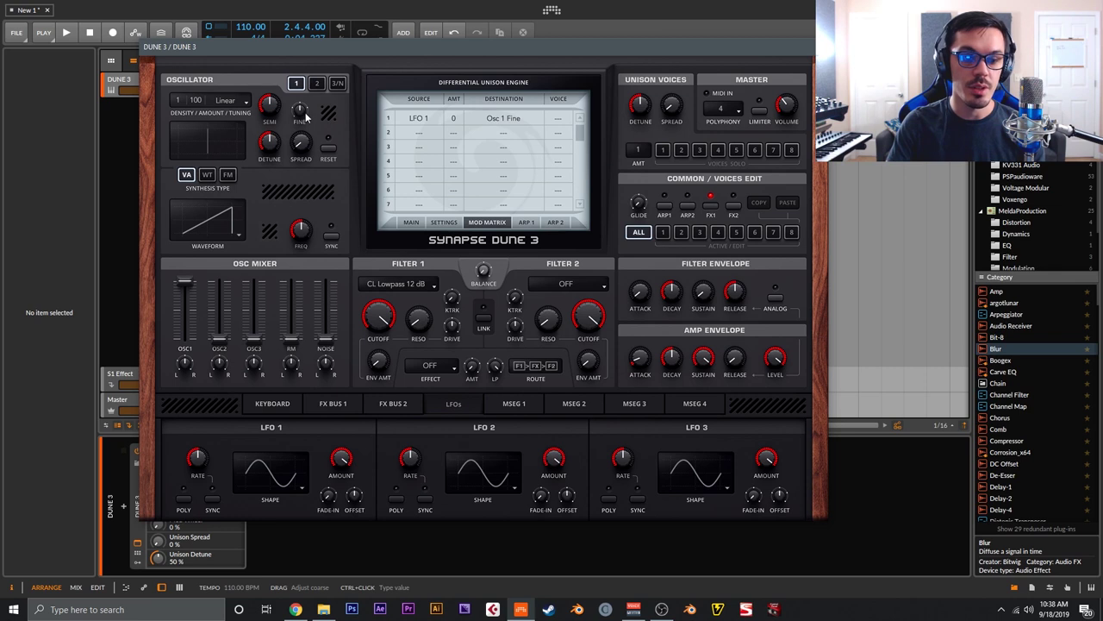
- Raise oscillator 1's fine tuning and set the LFO 1 modulation amount to +72
{"action": "left_click_drag", "start_coordinate": [300, 115], "coordinate": [301, 32]}
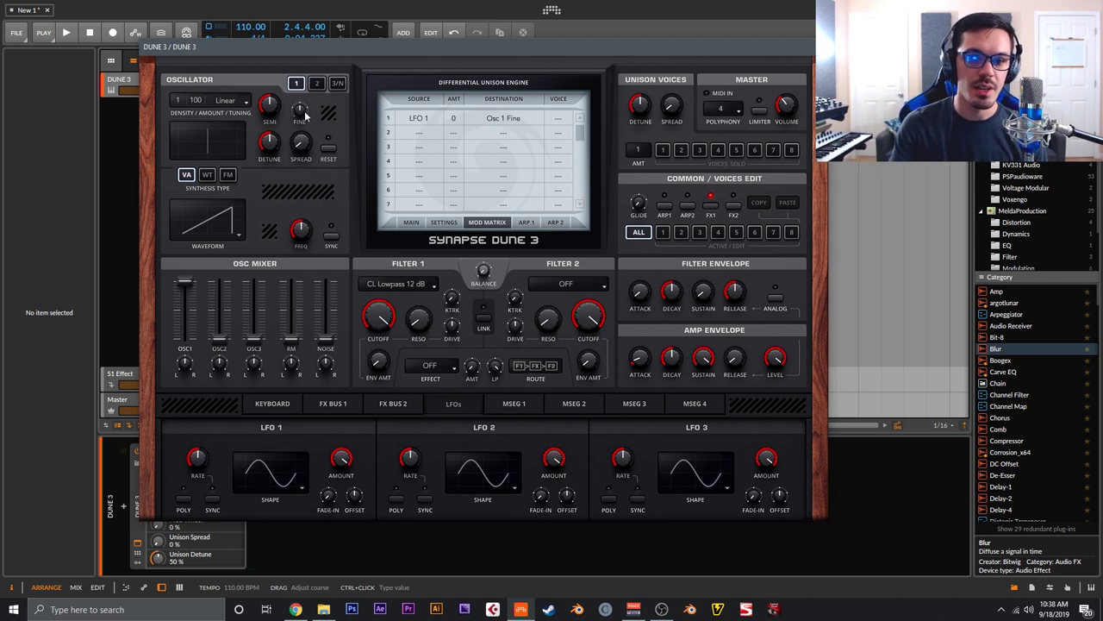
{"action": "left_click_drag", "start_coordinate": [455, 122], "coordinate": [461, 93]}
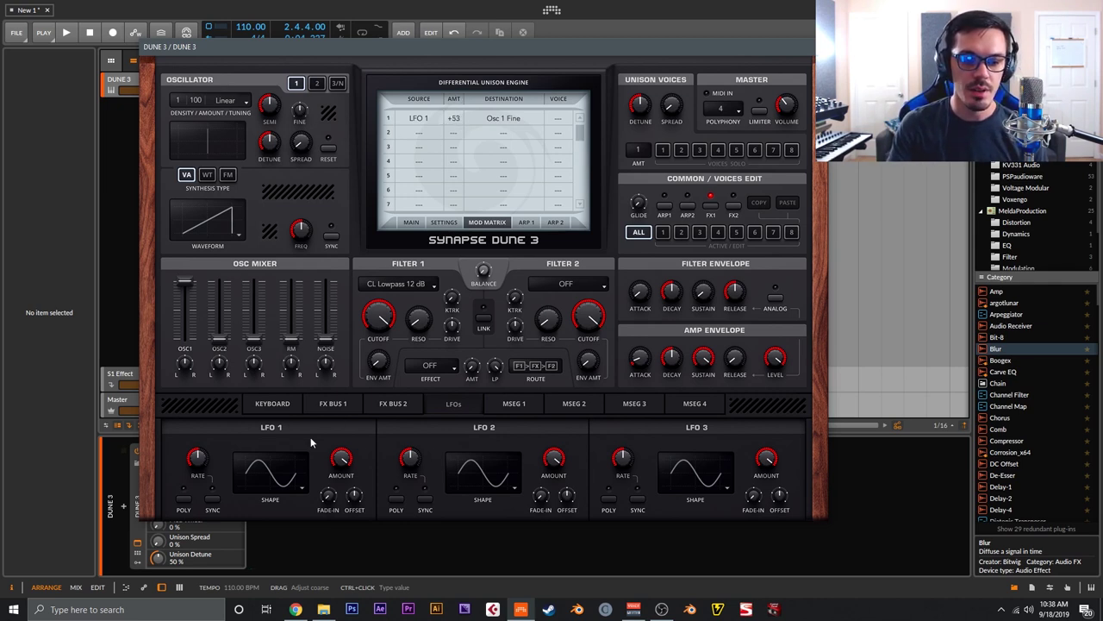
{"action": "left_click_drag", "start_coordinate": [455, 126], "coordinate": [456, 107]}
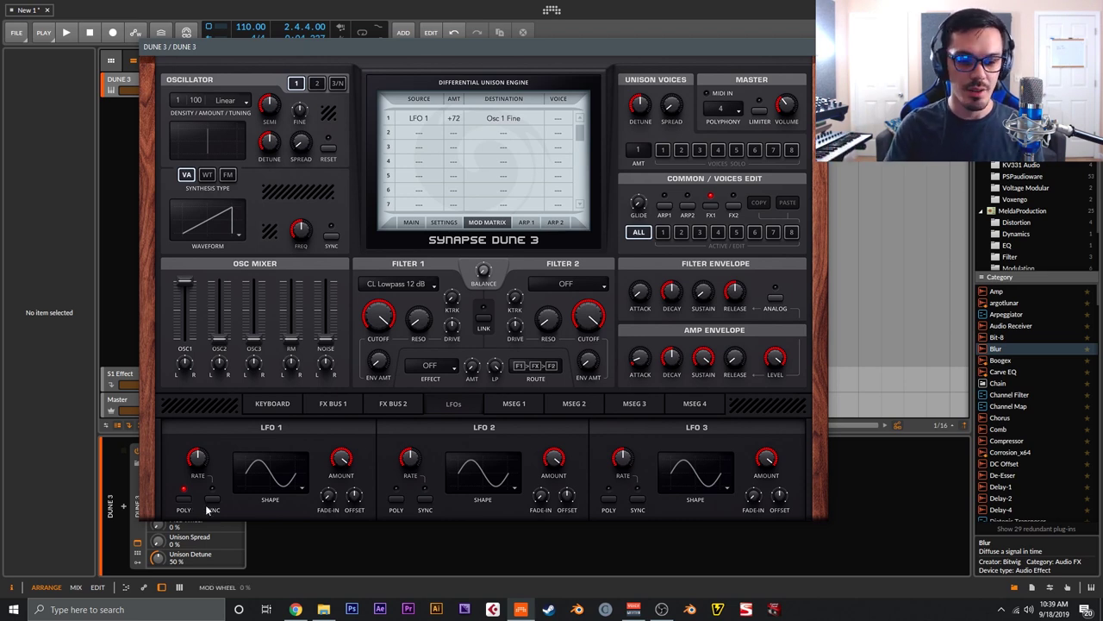
- Set LFO 1's shape to S+G, the fine-tune amount to +9, and rate to about 0.35 Hz
{"action": "left_click", "coordinate": [279, 479]}
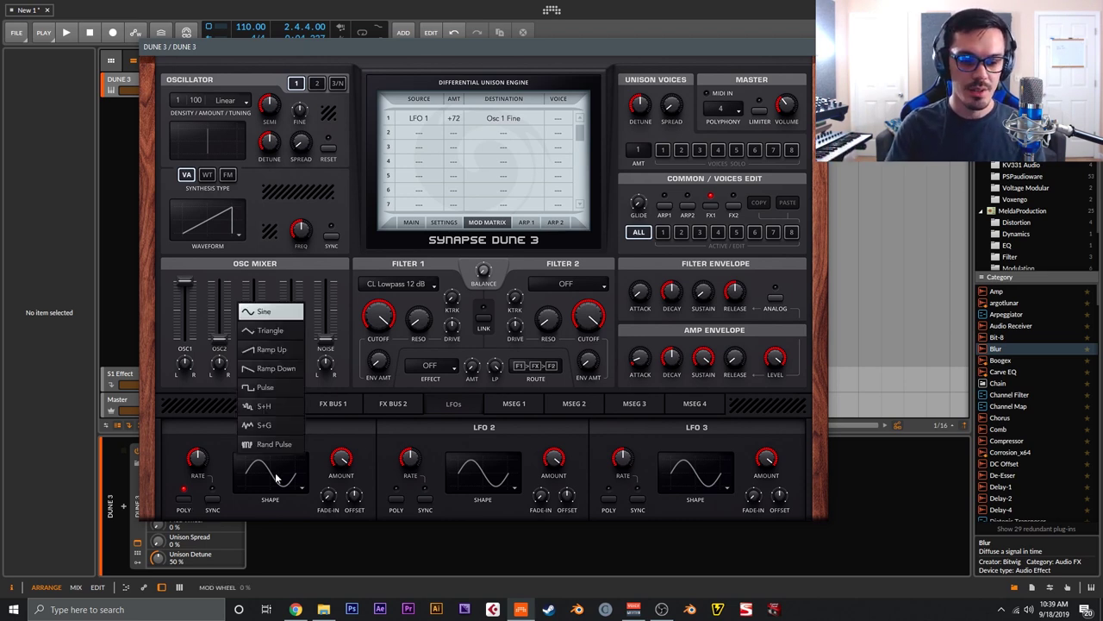
{"action": "left_click", "coordinate": [280, 425]}
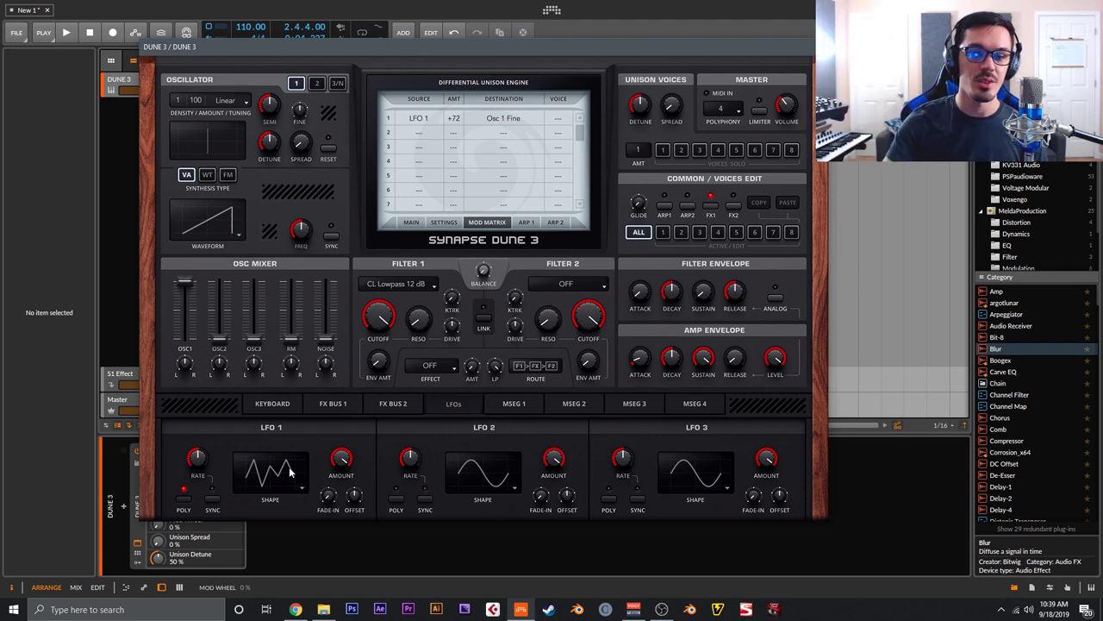
{"action": "left_click_drag", "start_coordinate": [456, 119], "coordinate": [455, 157]}
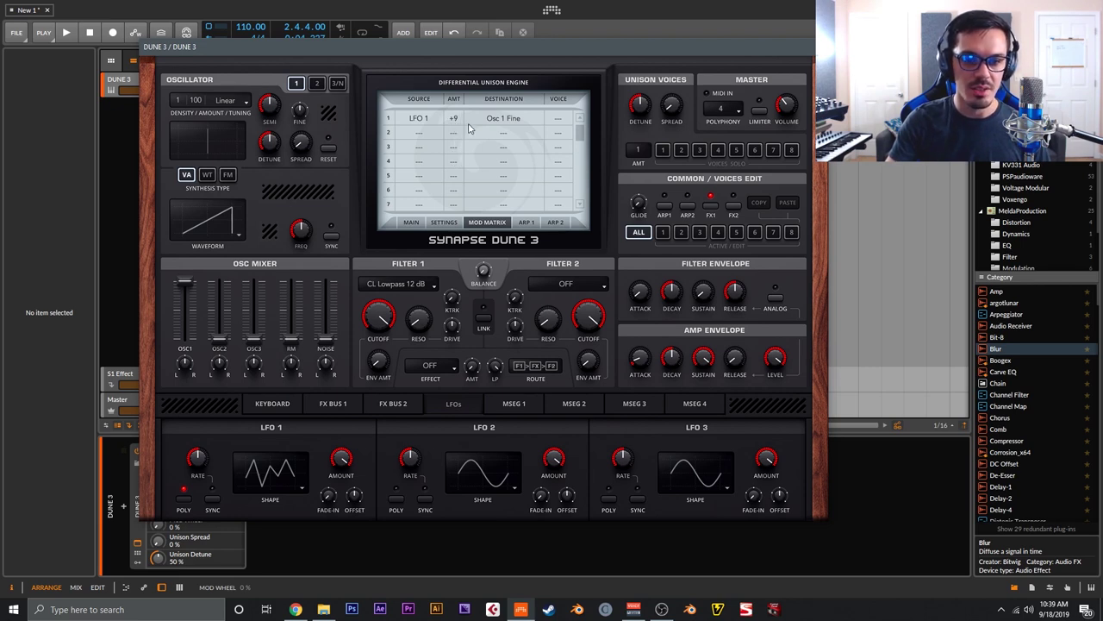
{"action": "mouse_move", "coordinate": [207, 470]}
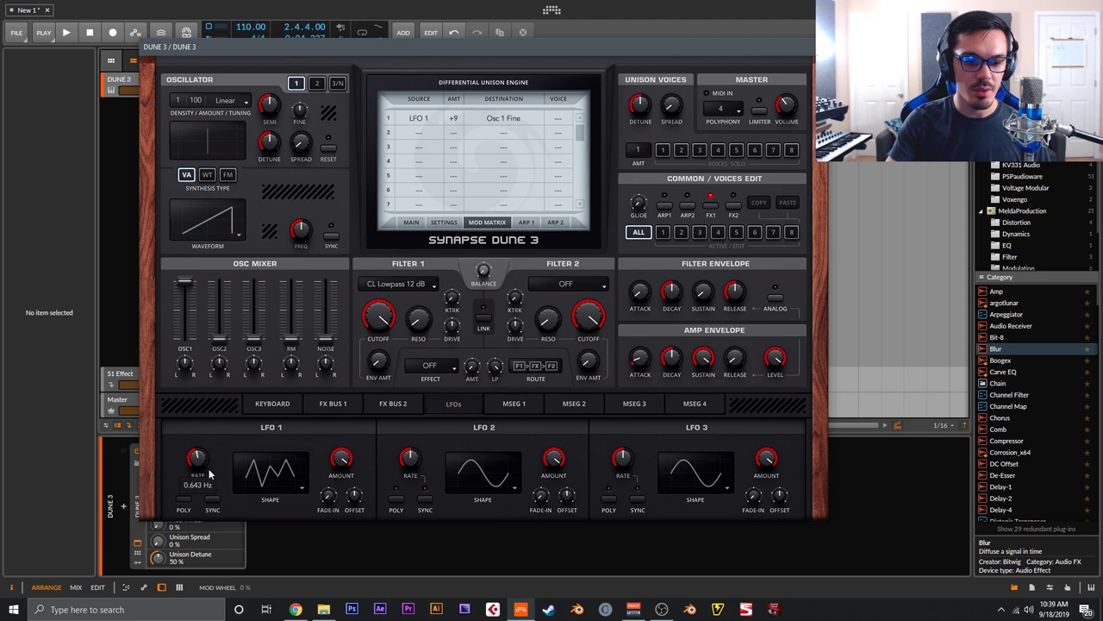
{"action": "left_click_drag", "start_coordinate": [211, 481], "coordinate": [212, 482]}
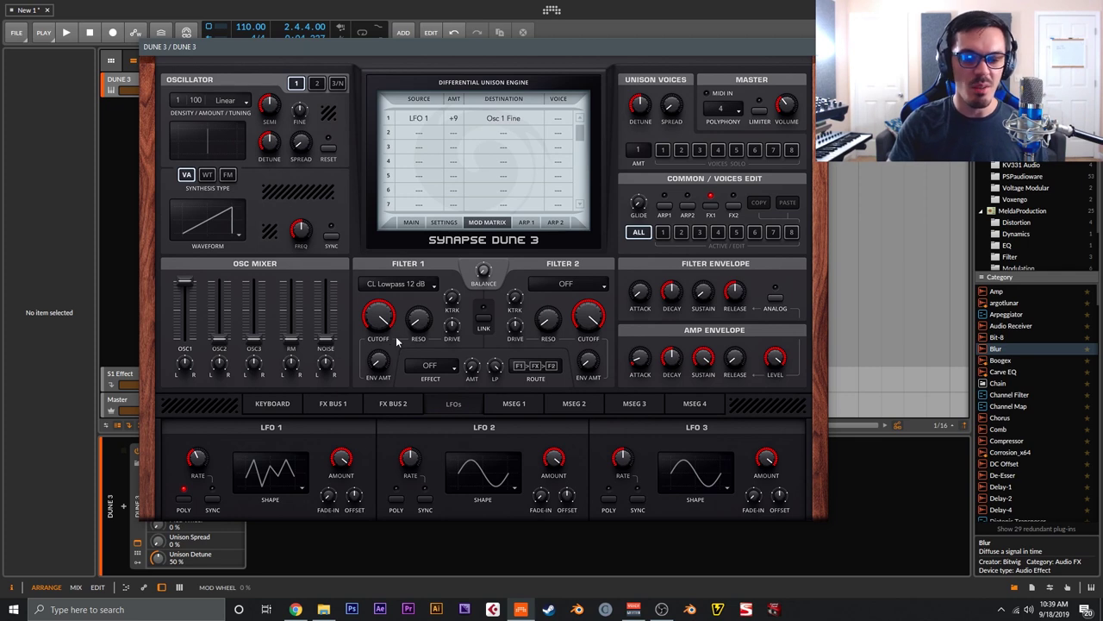
- Set polyphony to 8, Filter 1 cutoff to 25%, a bit more resonance, longer decay, release 72%
{"action": "left_click", "coordinate": [734, 112]}
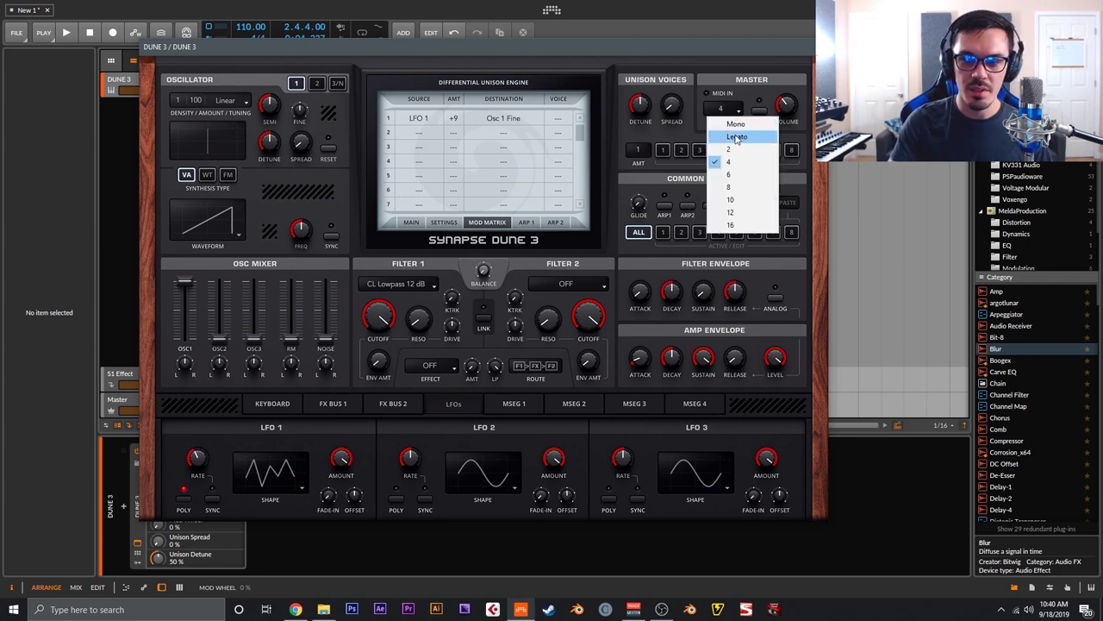
{"action": "left_click", "coordinate": [742, 188]}
{"action": "left_click_drag", "start_coordinate": [369, 316], "coordinate": [389, 358]}
{"action": "left_click_drag", "start_coordinate": [417, 319], "coordinate": [419, 308]}
{"action": "left_click_drag", "start_coordinate": [671, 293], "coordinate": [674, 267]}
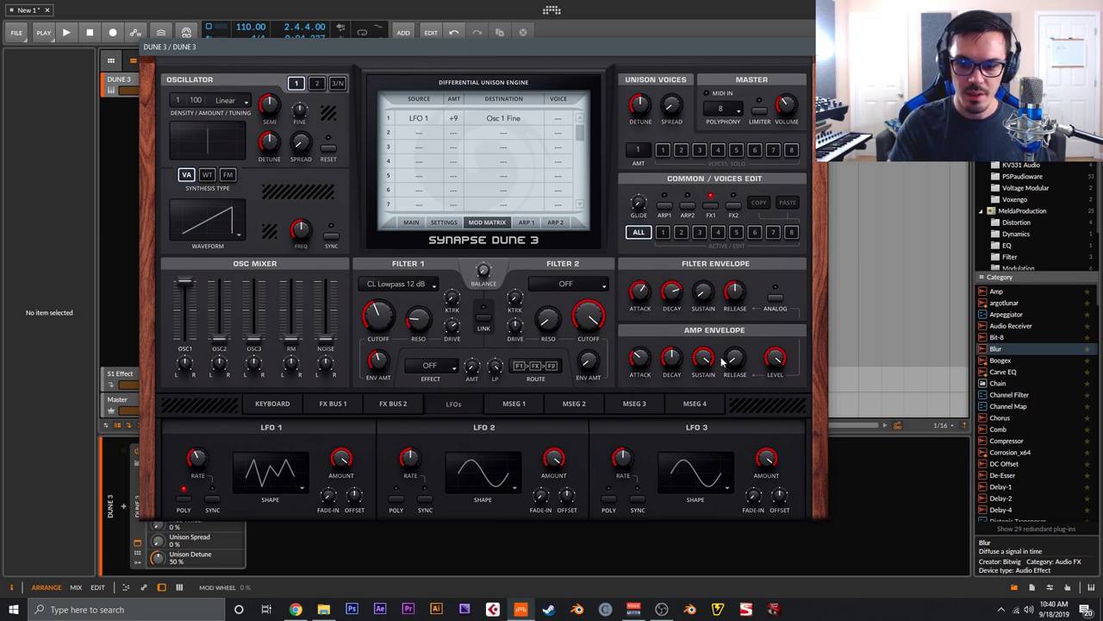
{"action": "left_click_drag", "start_coordinate": [733, 300], "coordinate": [729, 272]}
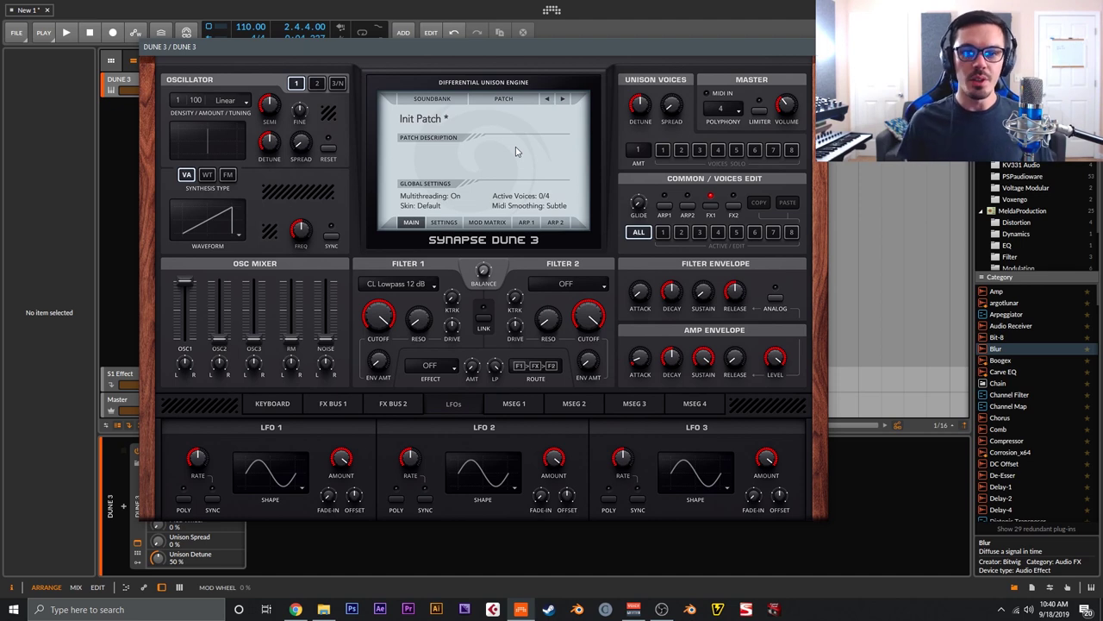
- Show the on-screen keyboard, set Unison AMT to 3 voices, and switch voice 2's oscillator to WT
{"action": "left_click", "coordinate": [274, 404]}
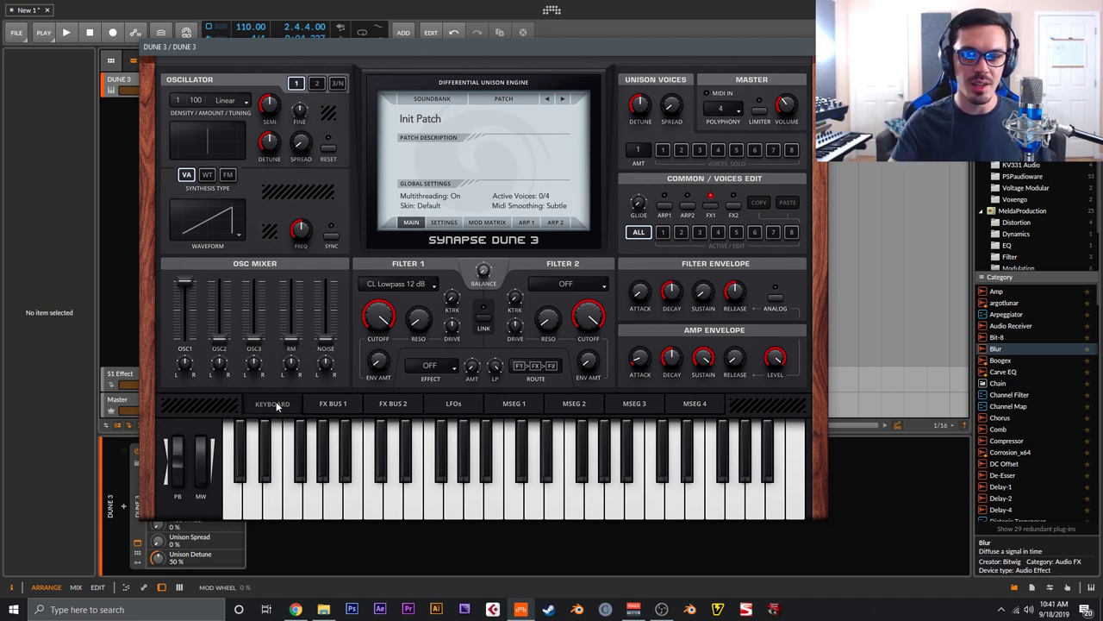
{"action": "left_click", "coordinate": [662, 232]}
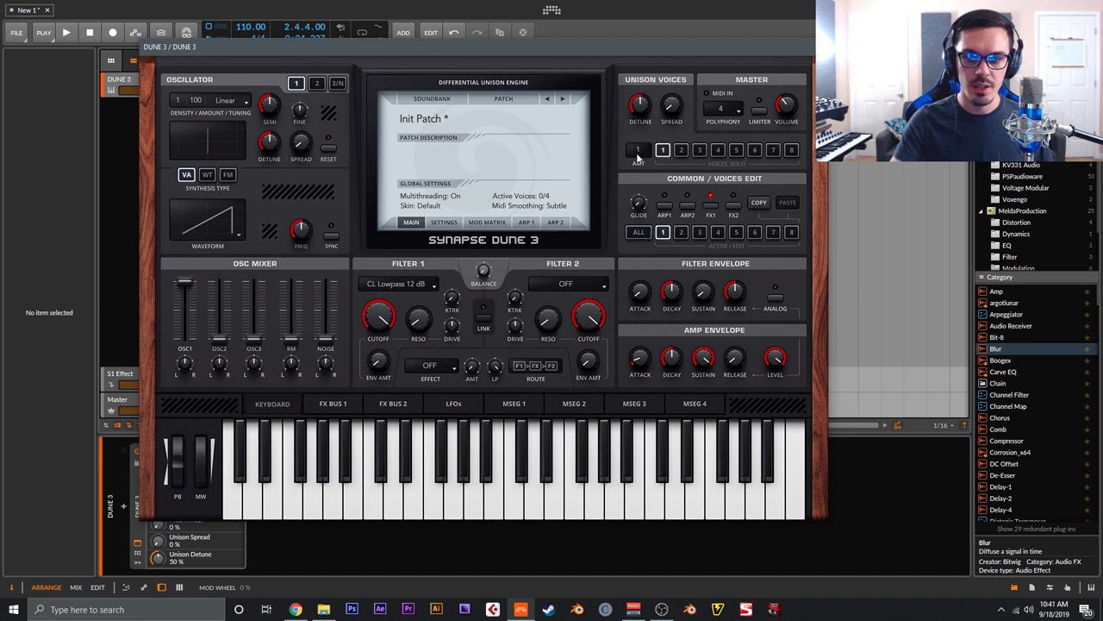
{"action": "left_click_drag", "start_coordinate": [639, 145], "coordinate": [641, 126]}
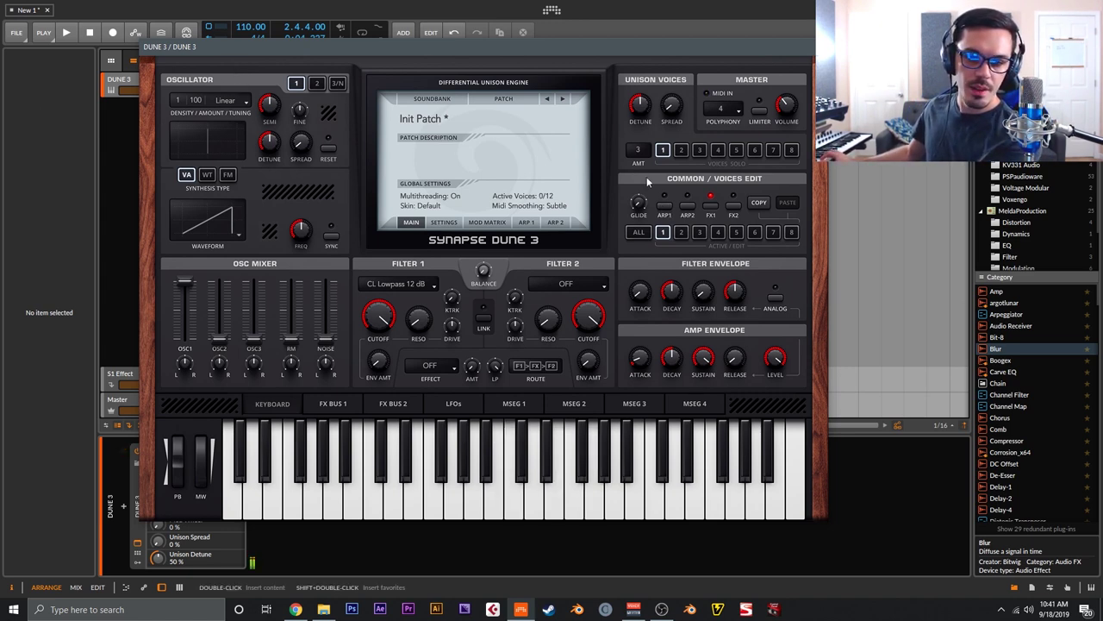
{"action": "left_click", "coordinate": [681, 151]}
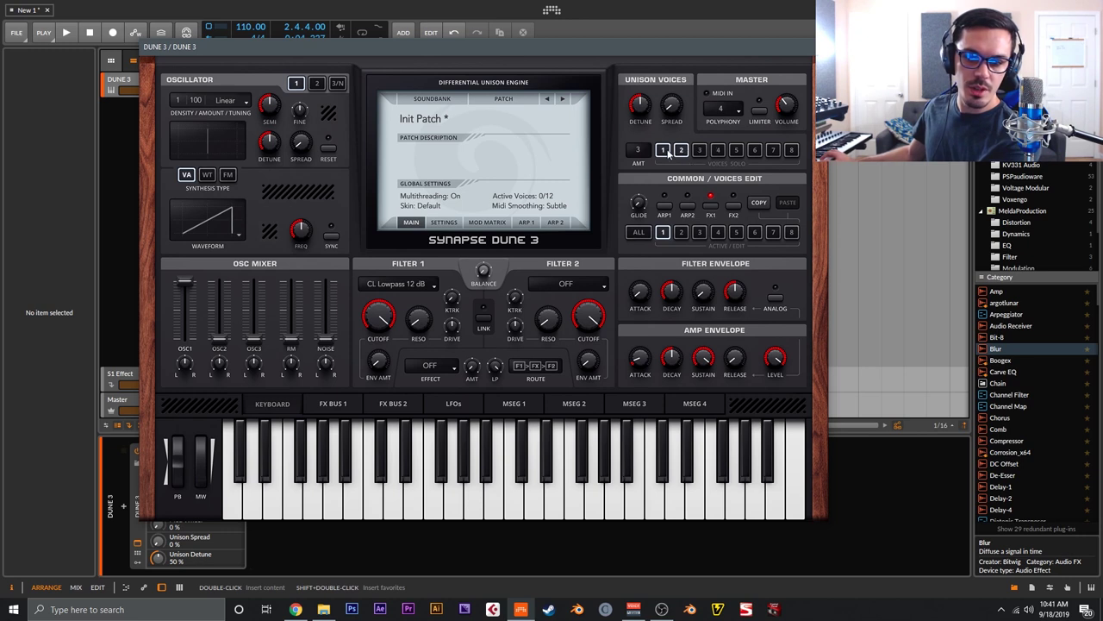
{"action": "left_click", "coordinate": [681, 233]}
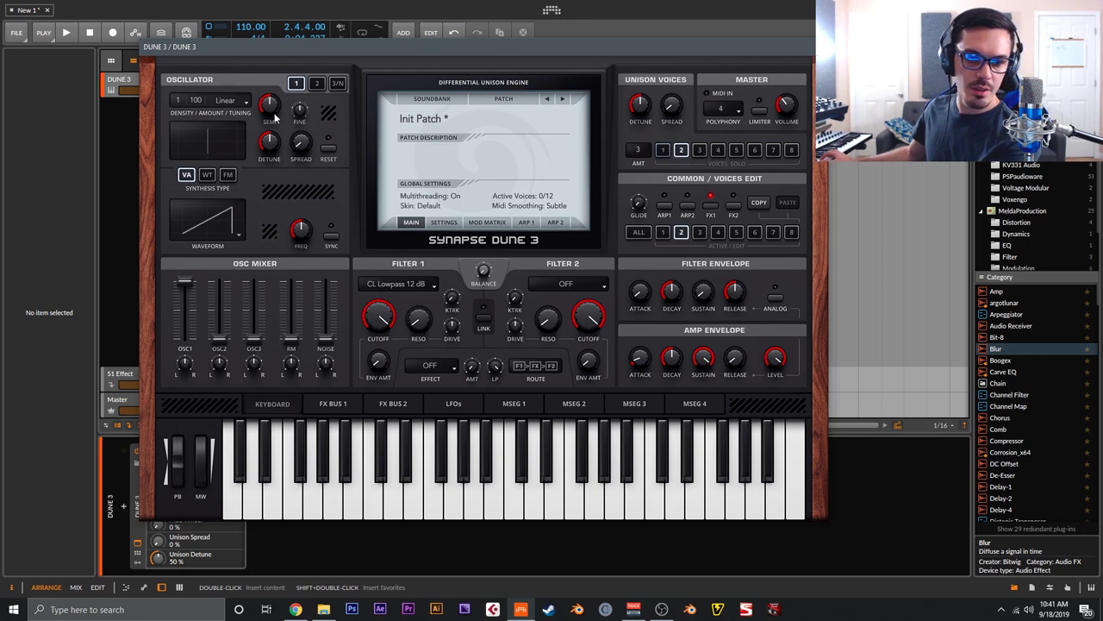
{"action": "left_click", "coordinate": [207, 175]}
- Load the MH Morph wavetable for voice 2 and set its position to 13 %
{"action": "left_click", "coordinate": [291, 190]}
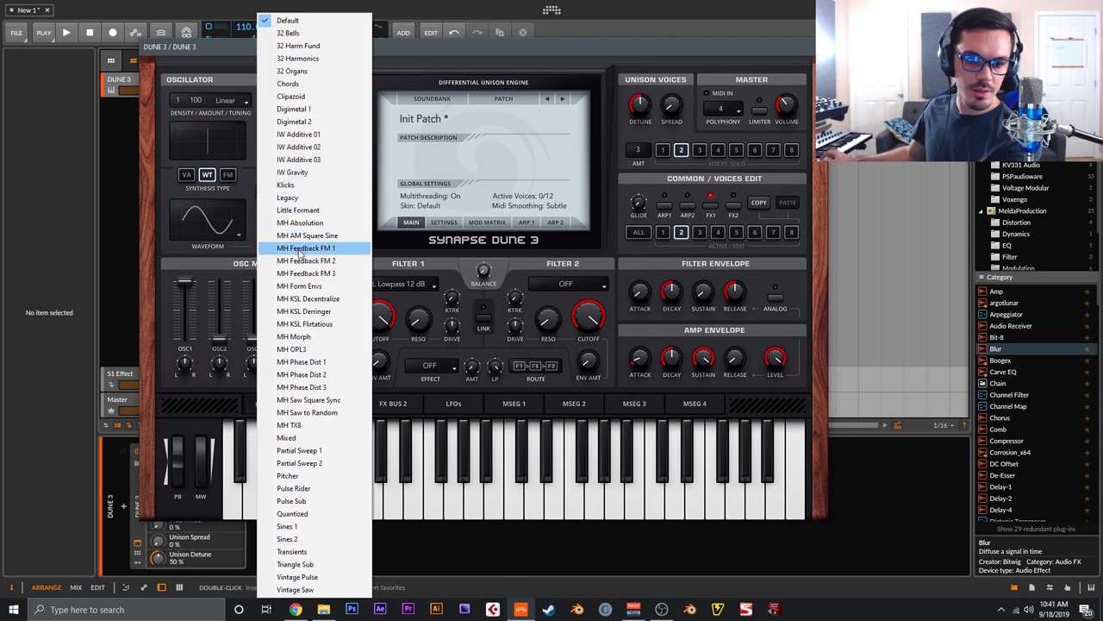
{"action": "left_click", "coordinate": [293, 337]}
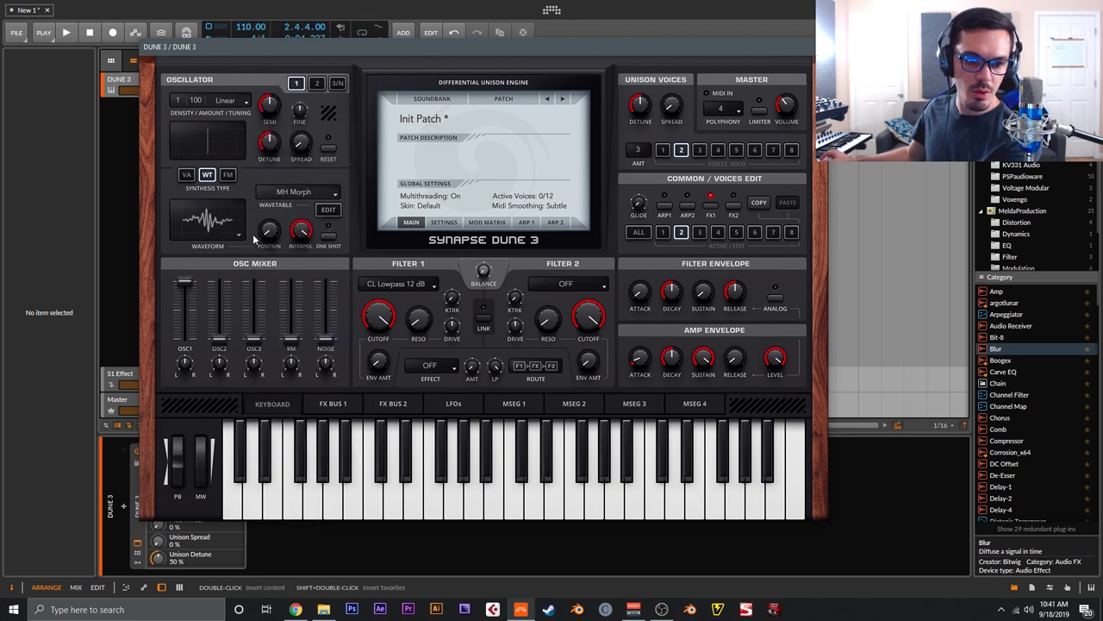
{"action": "left_click_drag", "start_coordinate": [267, 233], "coordinate": [268, 231]}
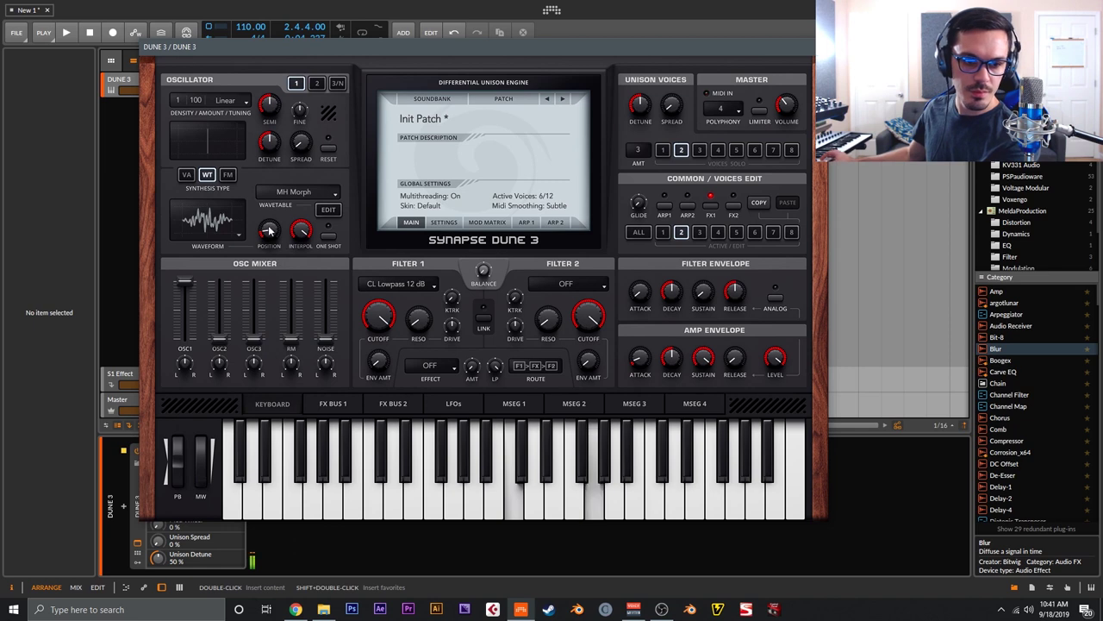
- Route LFO 1 to the wavetable position at +15, then solo and select unison voice 3
{"action": "right_click", "coordinate": [269, 231]}
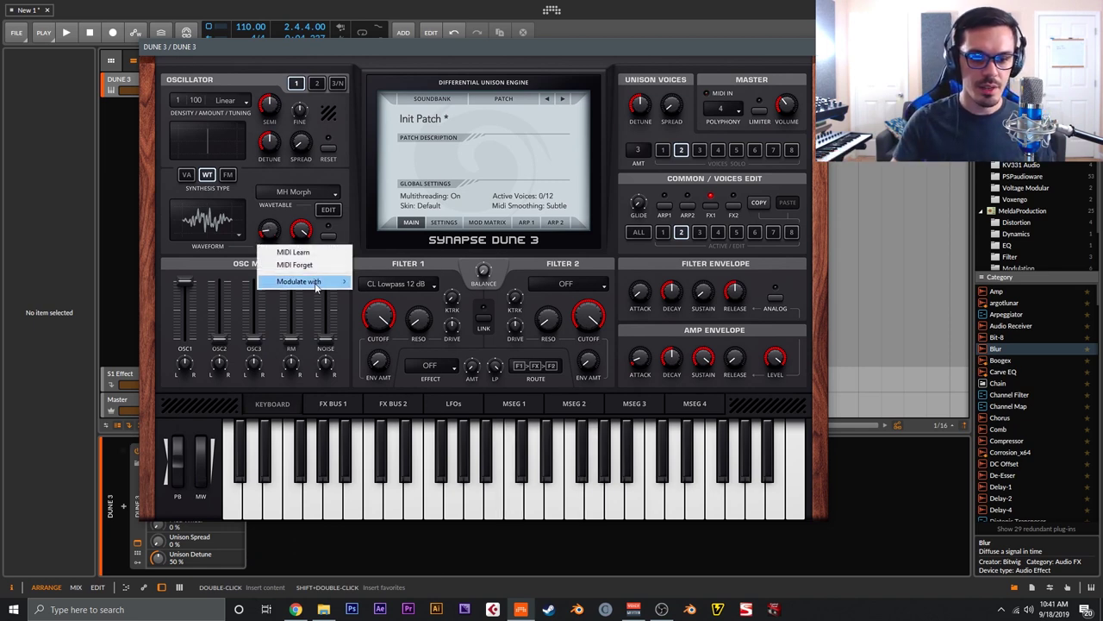
{"action": "mouse_move", "coordinate": [305, 281]}
{"action": "left_click", "coordinate": [396, 422]}
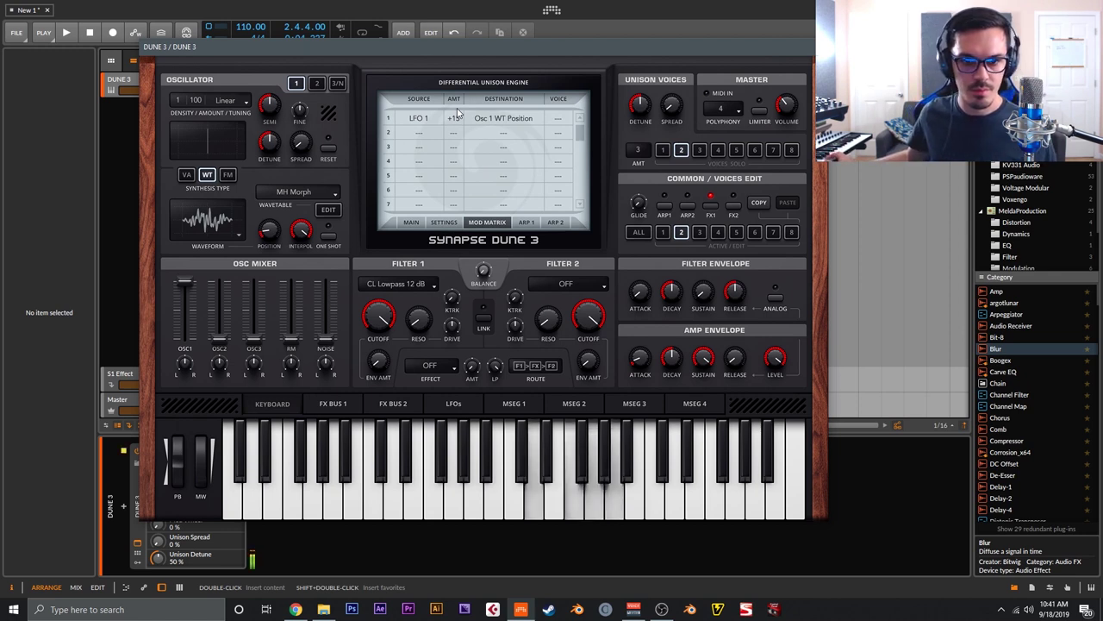
{"action": "left_click", "coordinate": [698, 151]}
{"action": "left_click", "coordinate": [701, 231]}
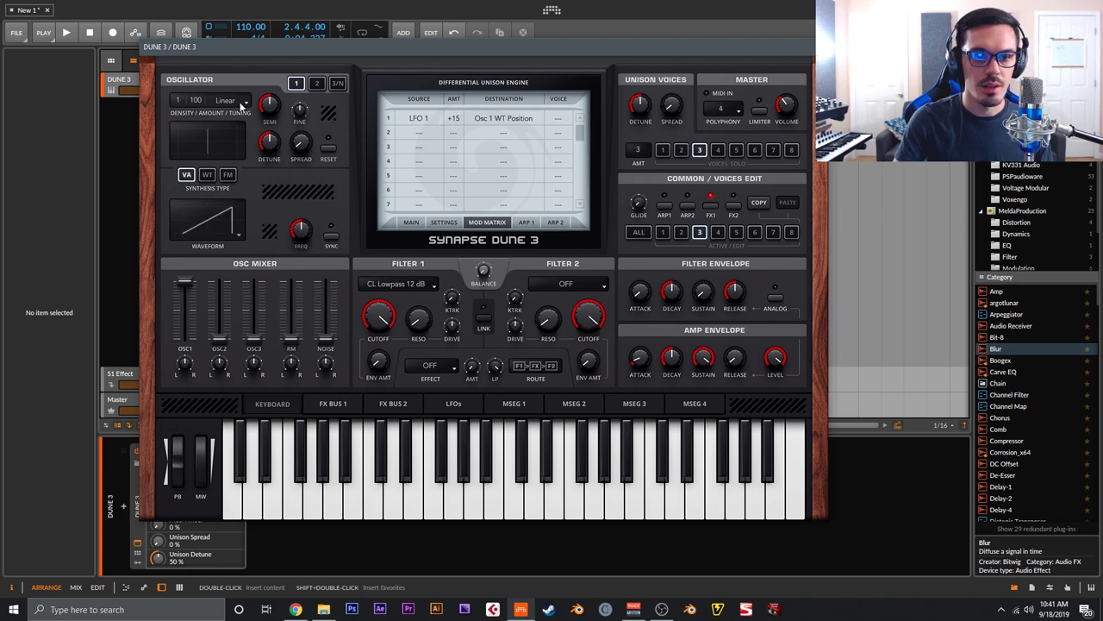
- Set unison voice 3's oscillator type to FM synthesis
{"action": "left_click", "coordinate": [227, 175]}
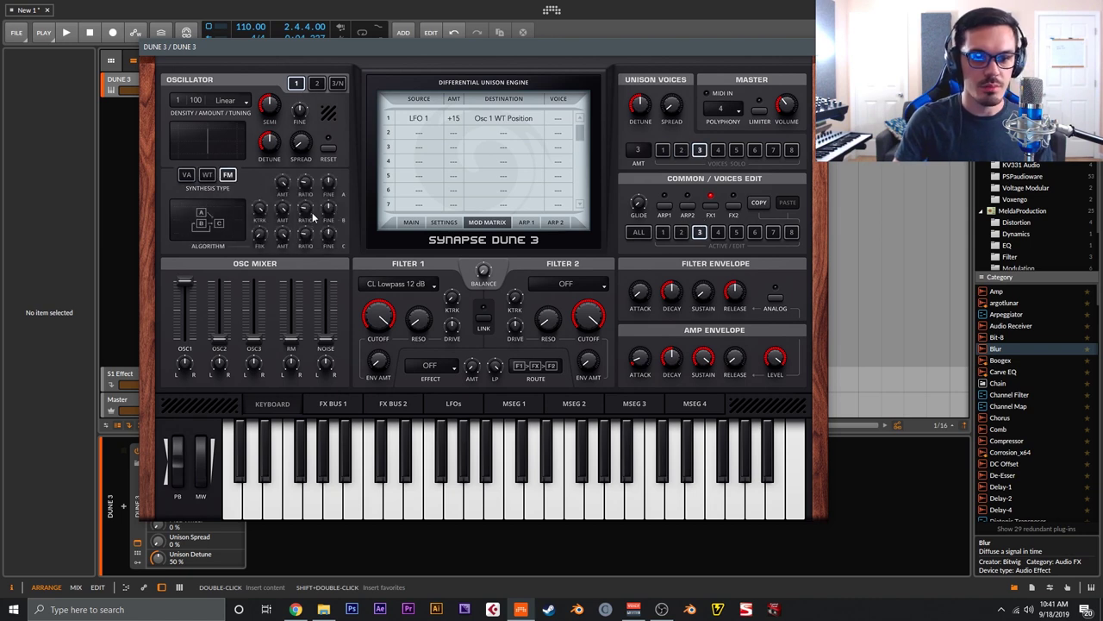